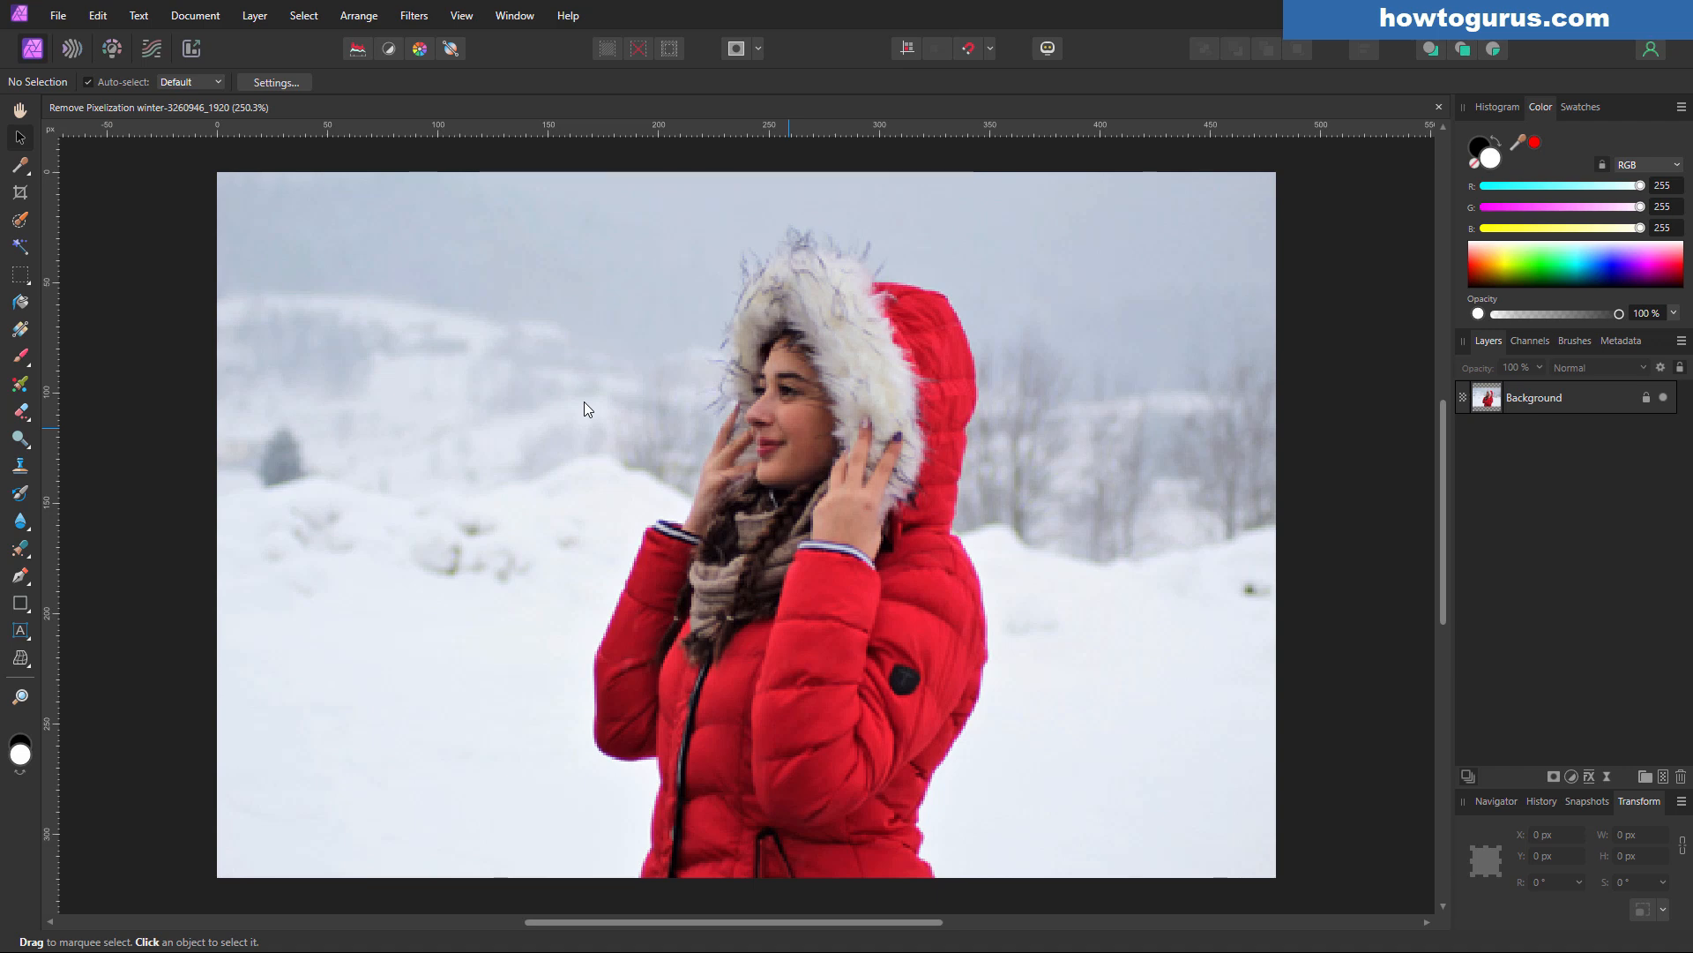
Step: Duplicate the locked Background layer
{"action": "left_click", "coordinate": [1246, 592]}
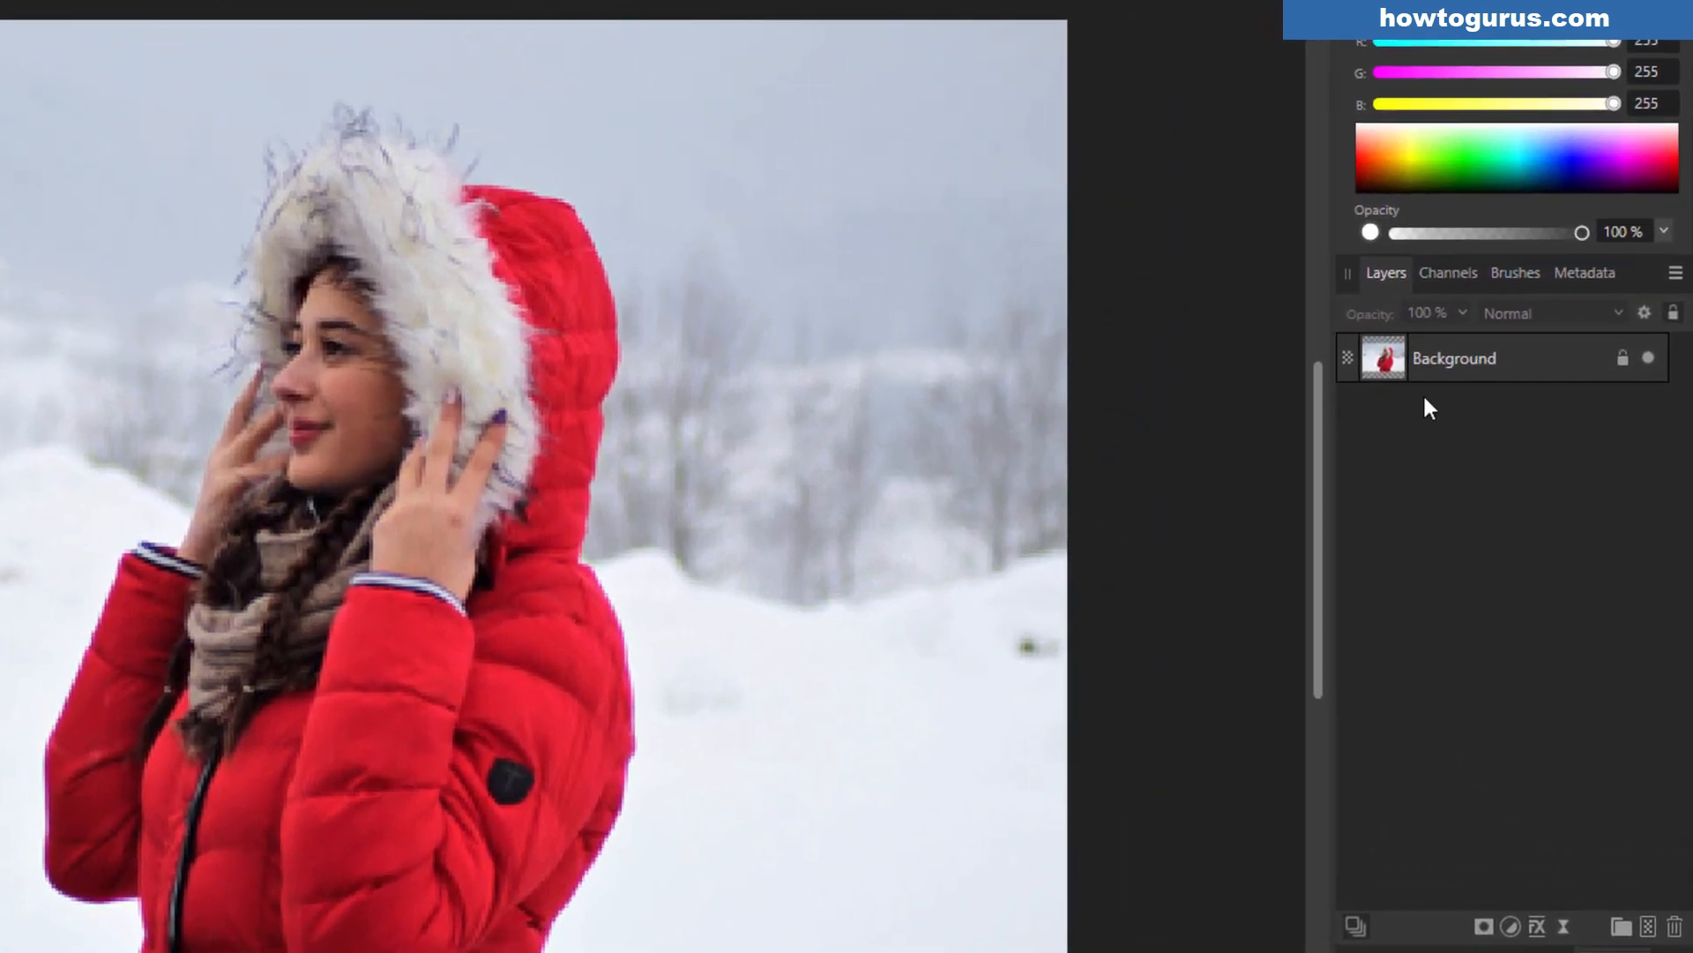
{"action": "right_click", "coordinate": [1457, 361]}
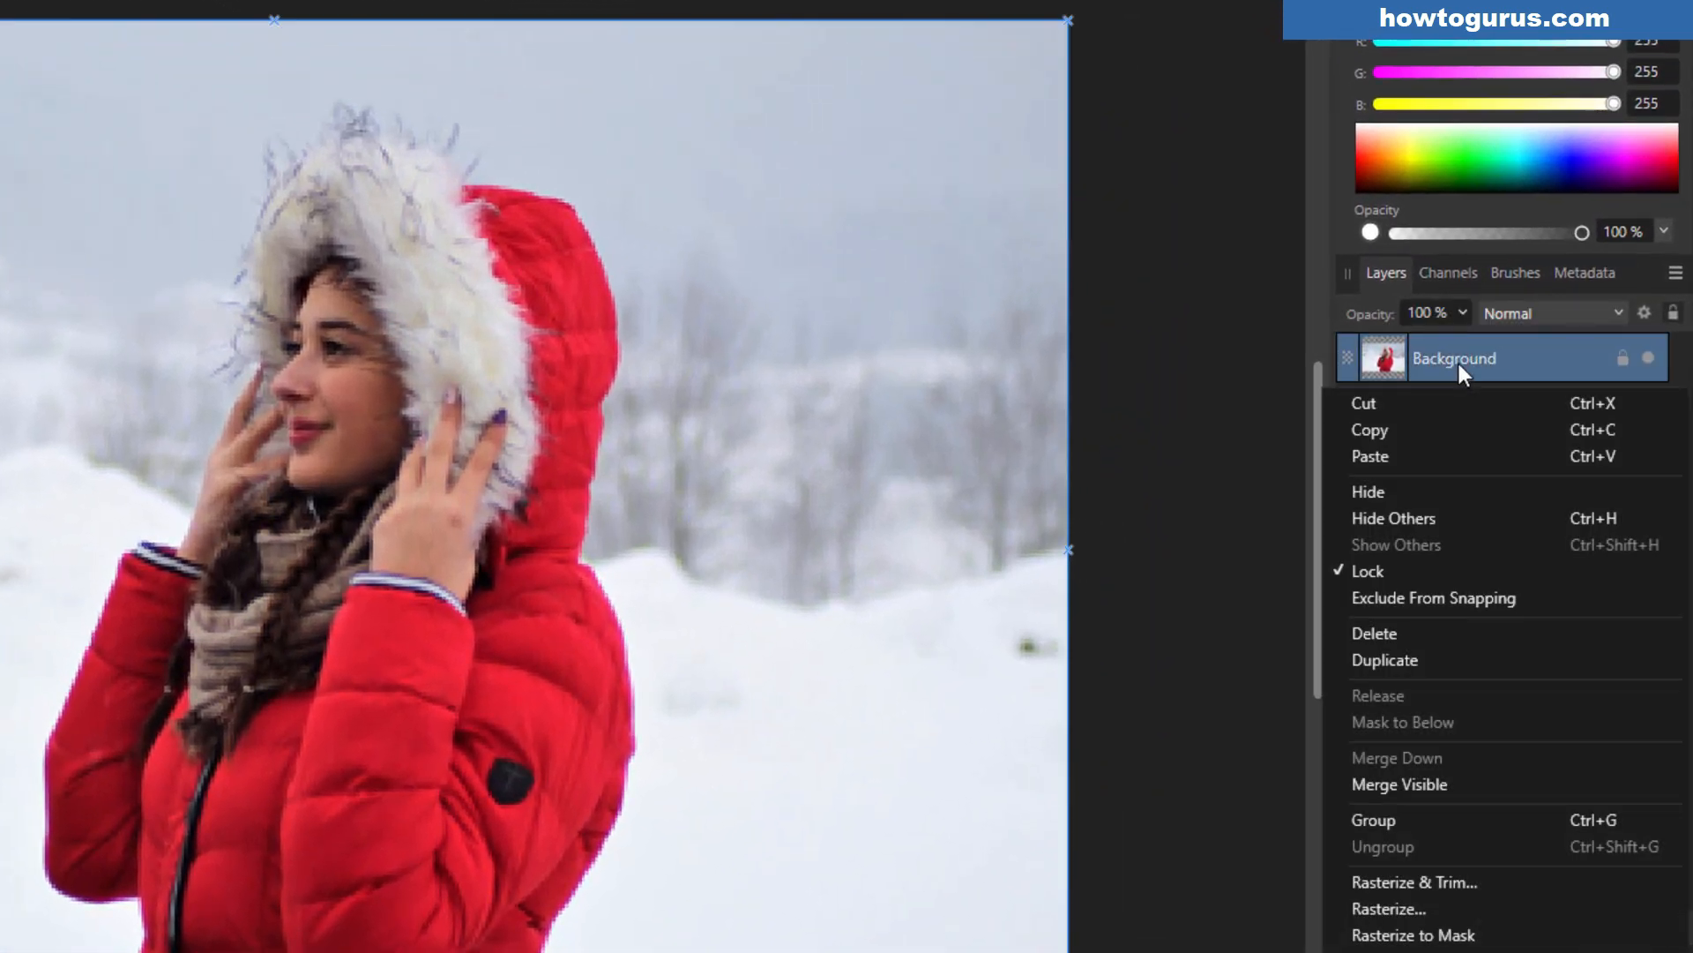
{"action": "left_click", "coordinate": [1436, 662]}
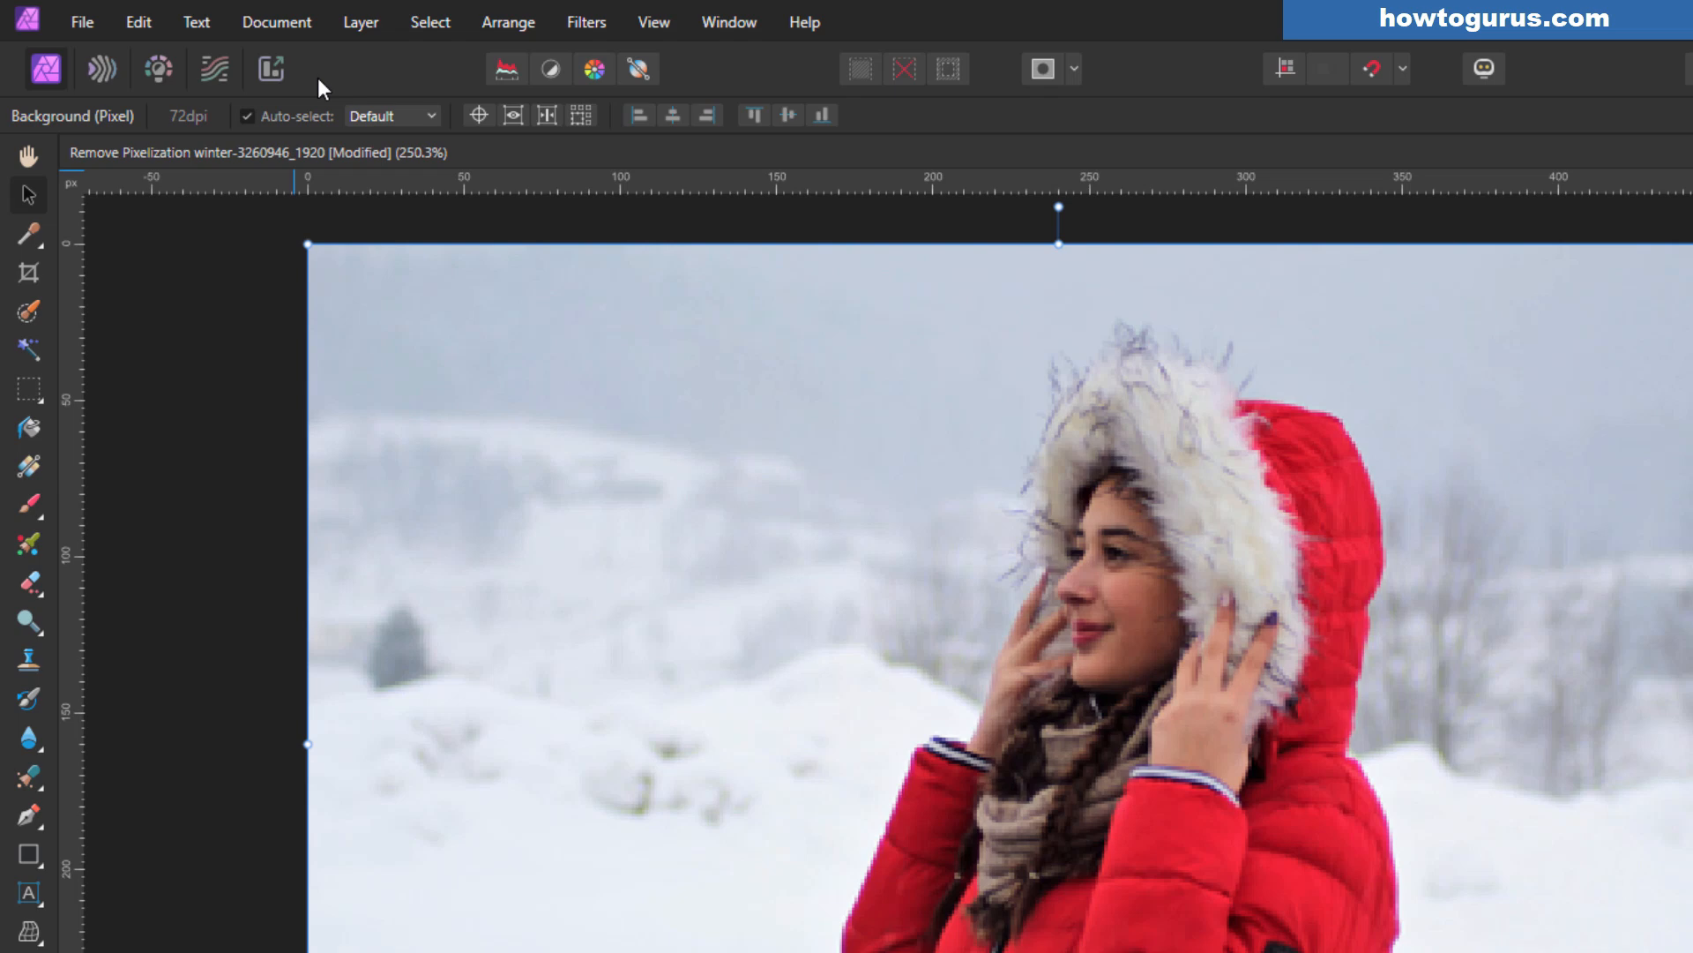
Step: Resize the document to 4000 px wide at 300 DPI, keeping the proportions linked and using Bicubic resampling
{"action": "left_click", "coordinate": [210, 16]}
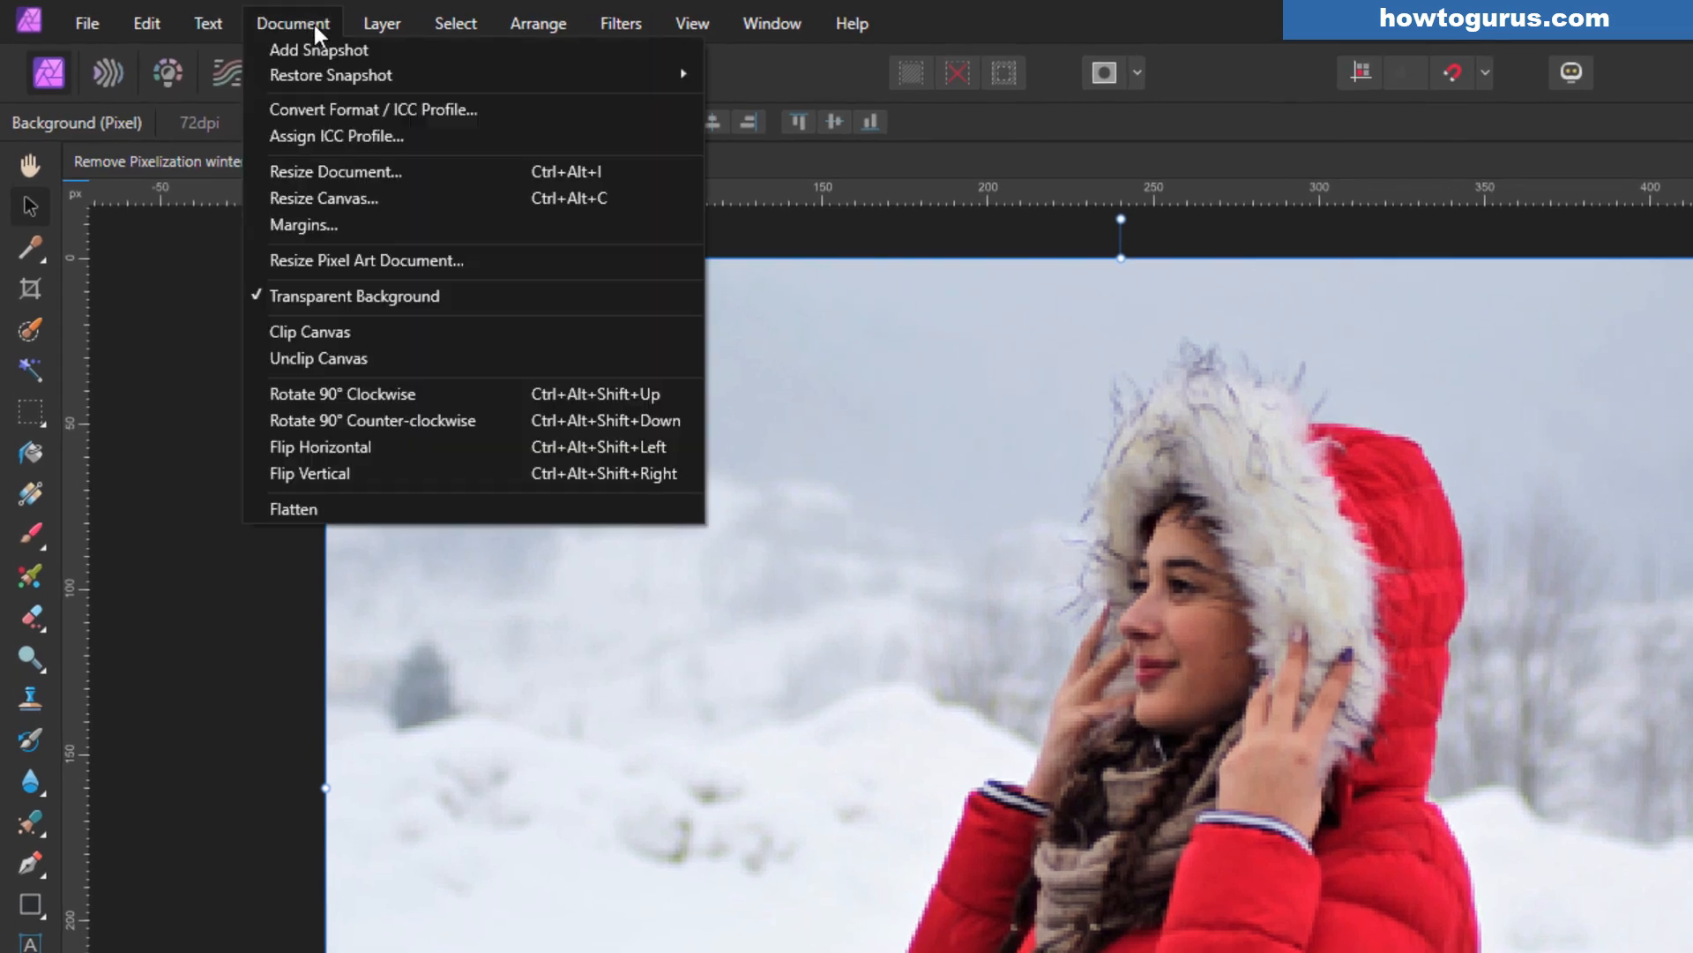
{"action": "left_click", "coordinate": [357, 171]}
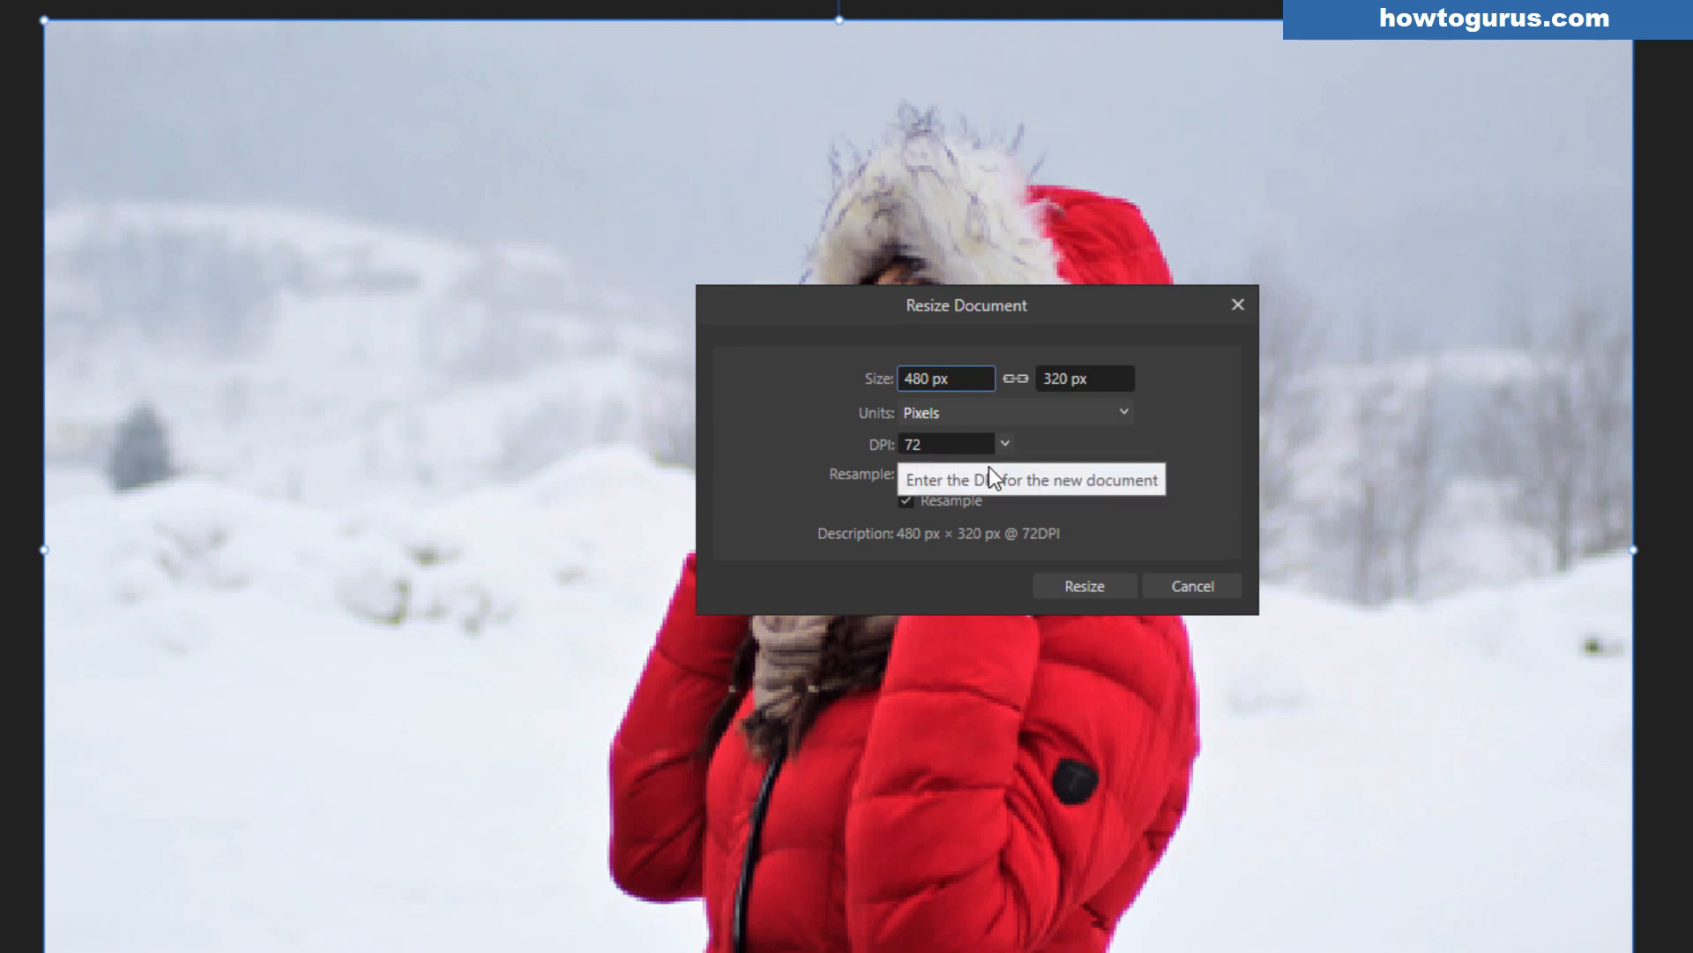
{"action": "left_click", "coordinate": [1004, 443]}
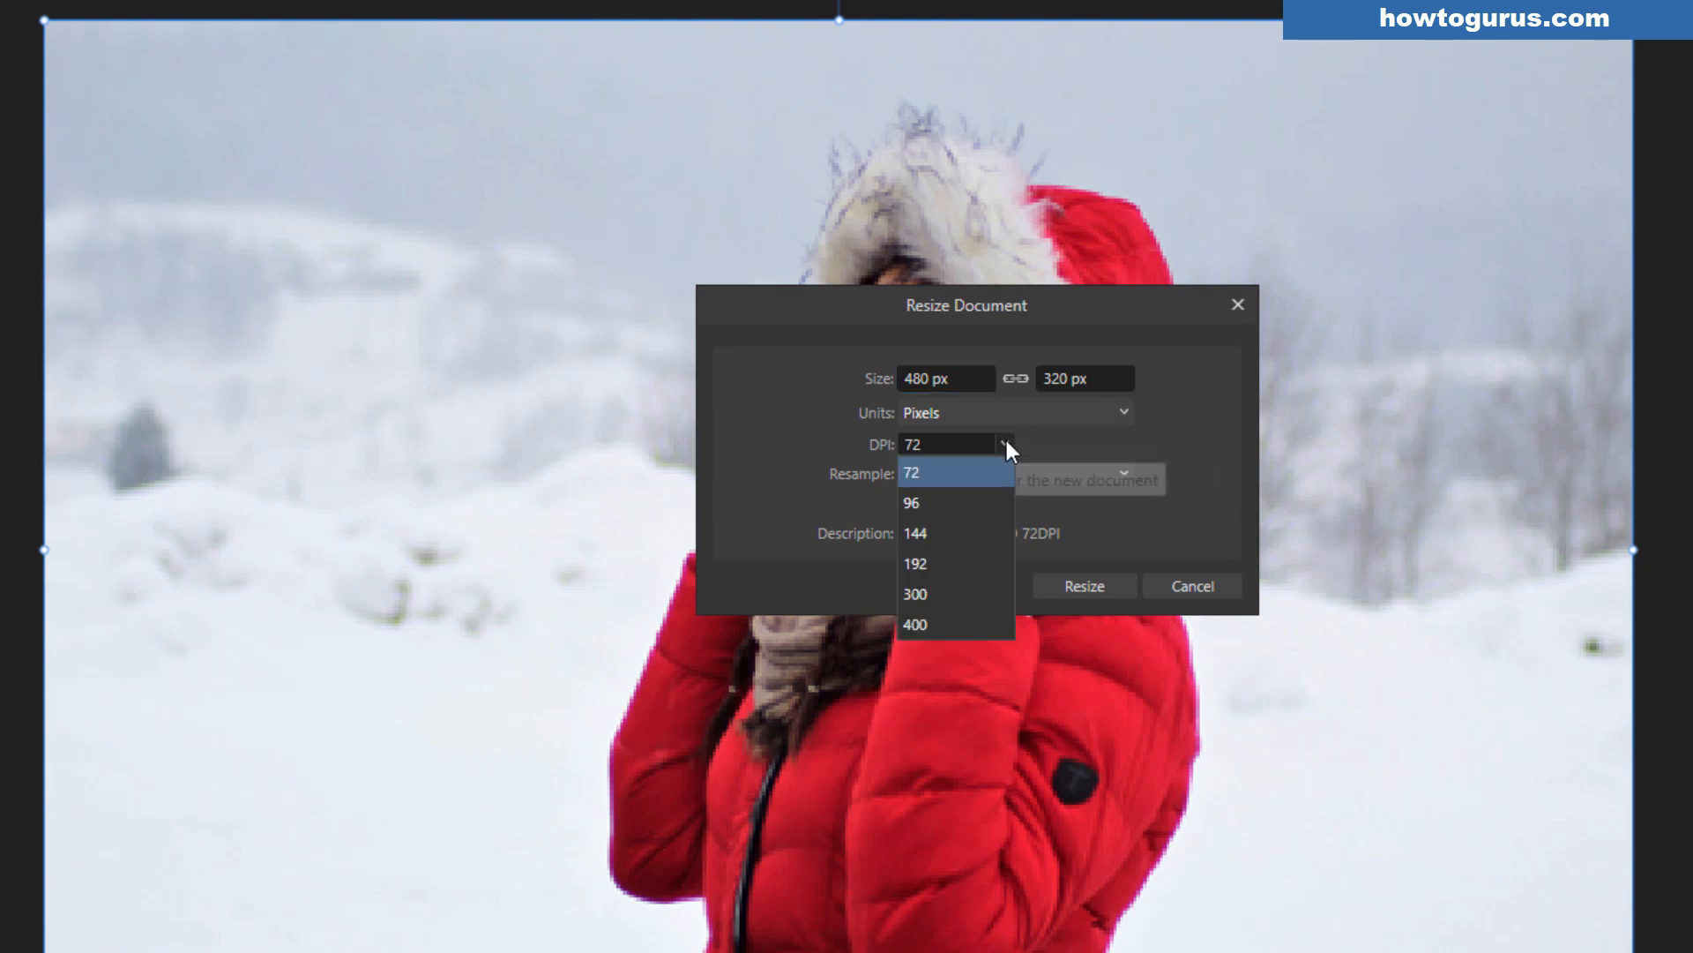
{"action": "left_click", "coordinate": [938, 595]}
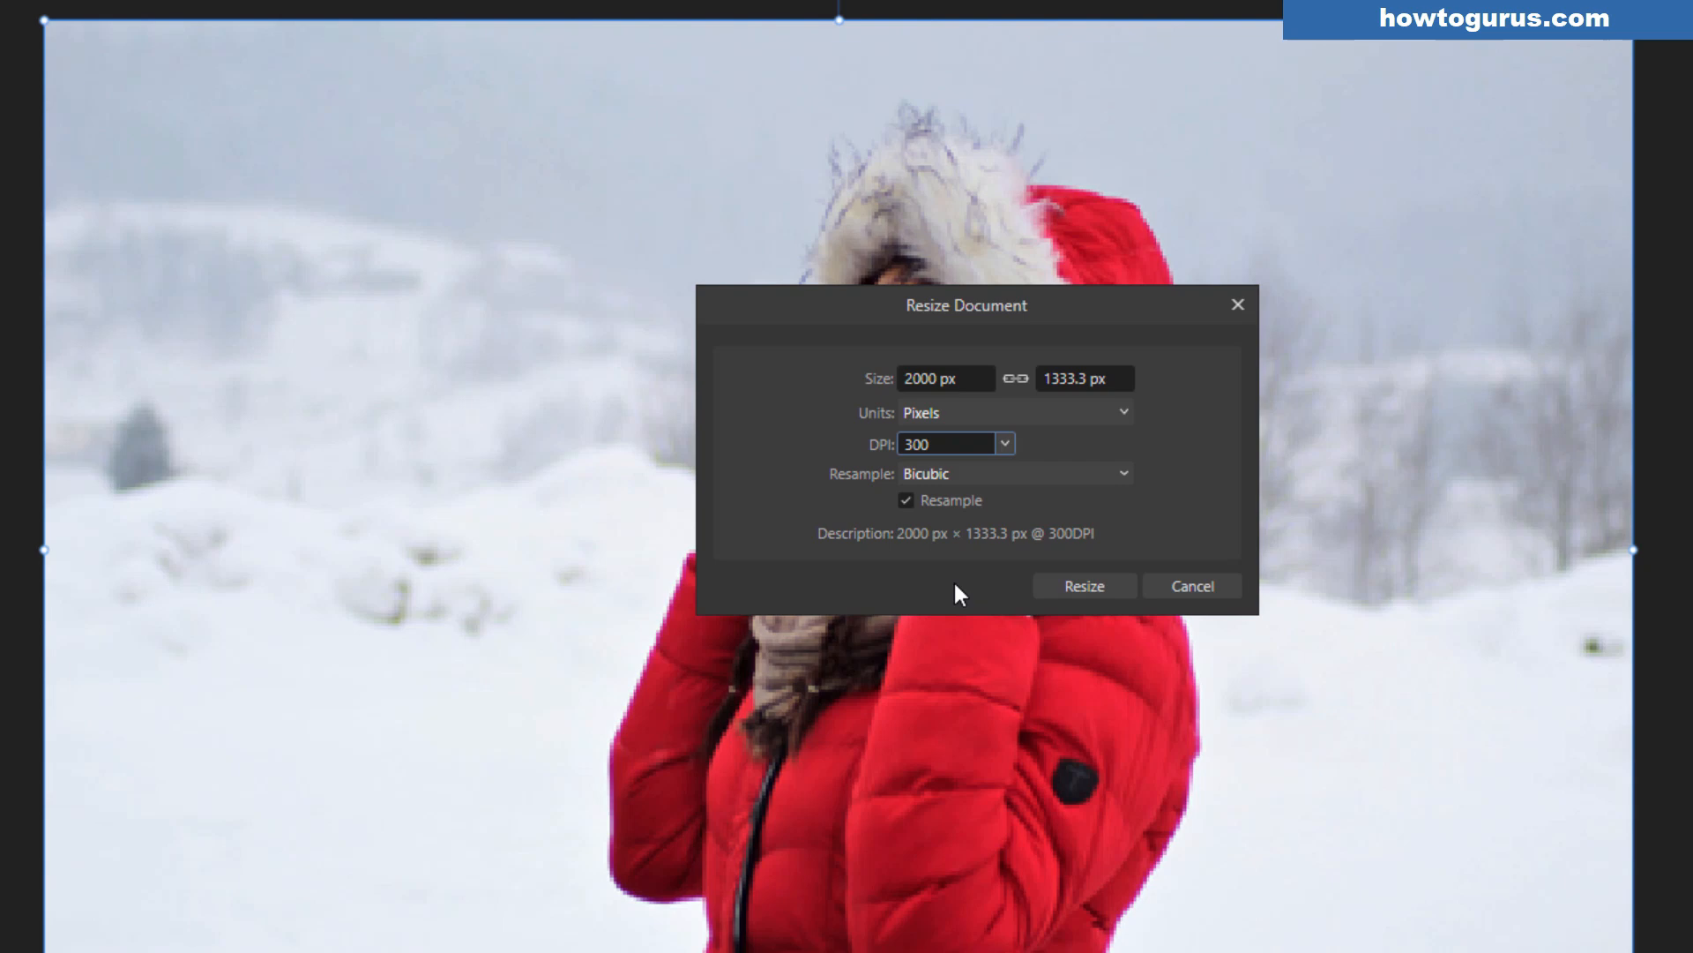
{"action": "left_click", "coordinate": [933, 380]}
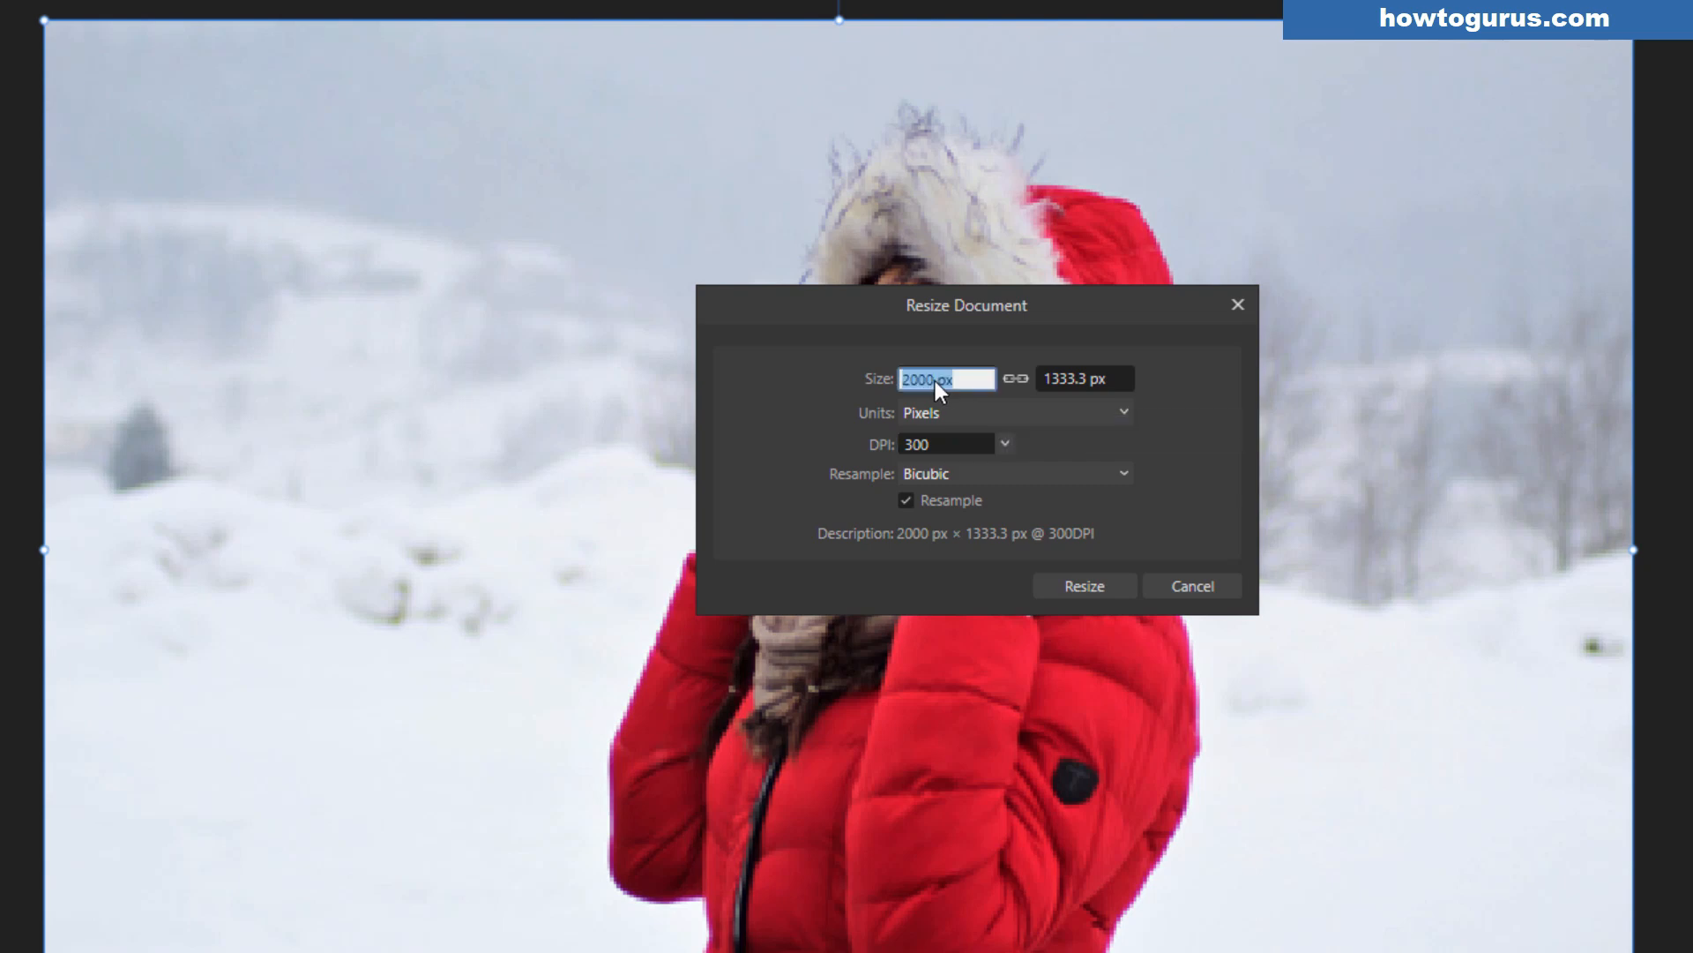
{"action": "left_click", "coordinate": [1021, 389]}
{"action": "left_click", "coordinate": [942, 384]}
{"action": "left_click", "coordinate": [1021, 473]}
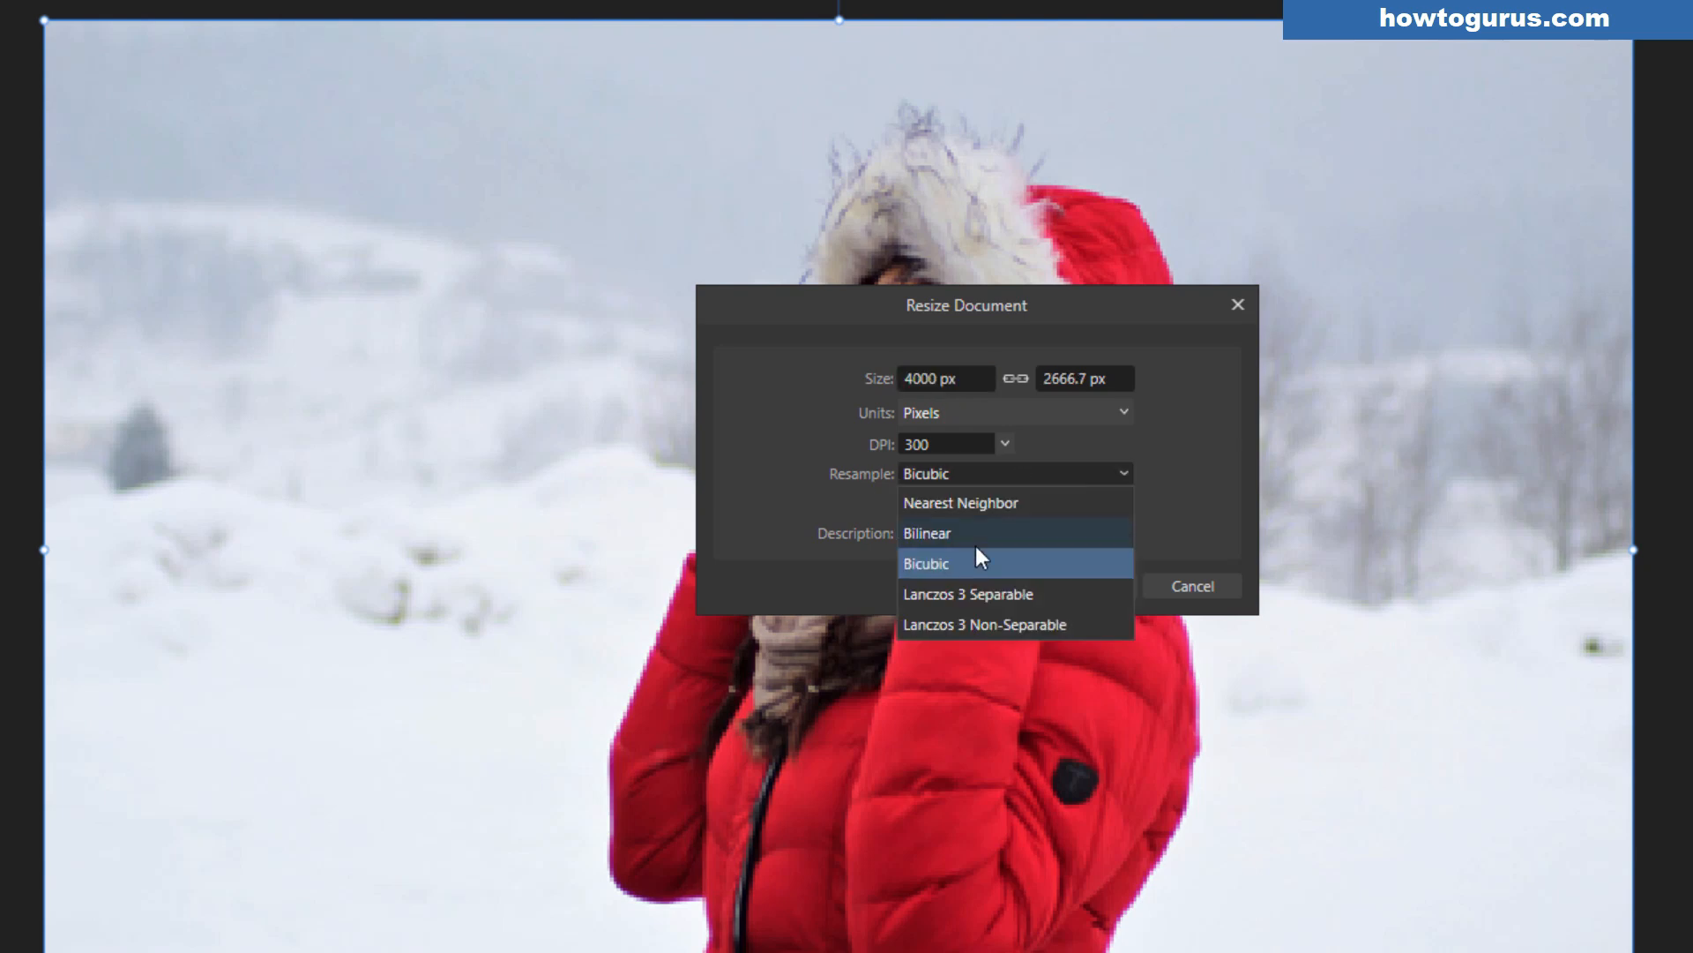
{"action": "left_click", "coordinate": [1002, 565]}
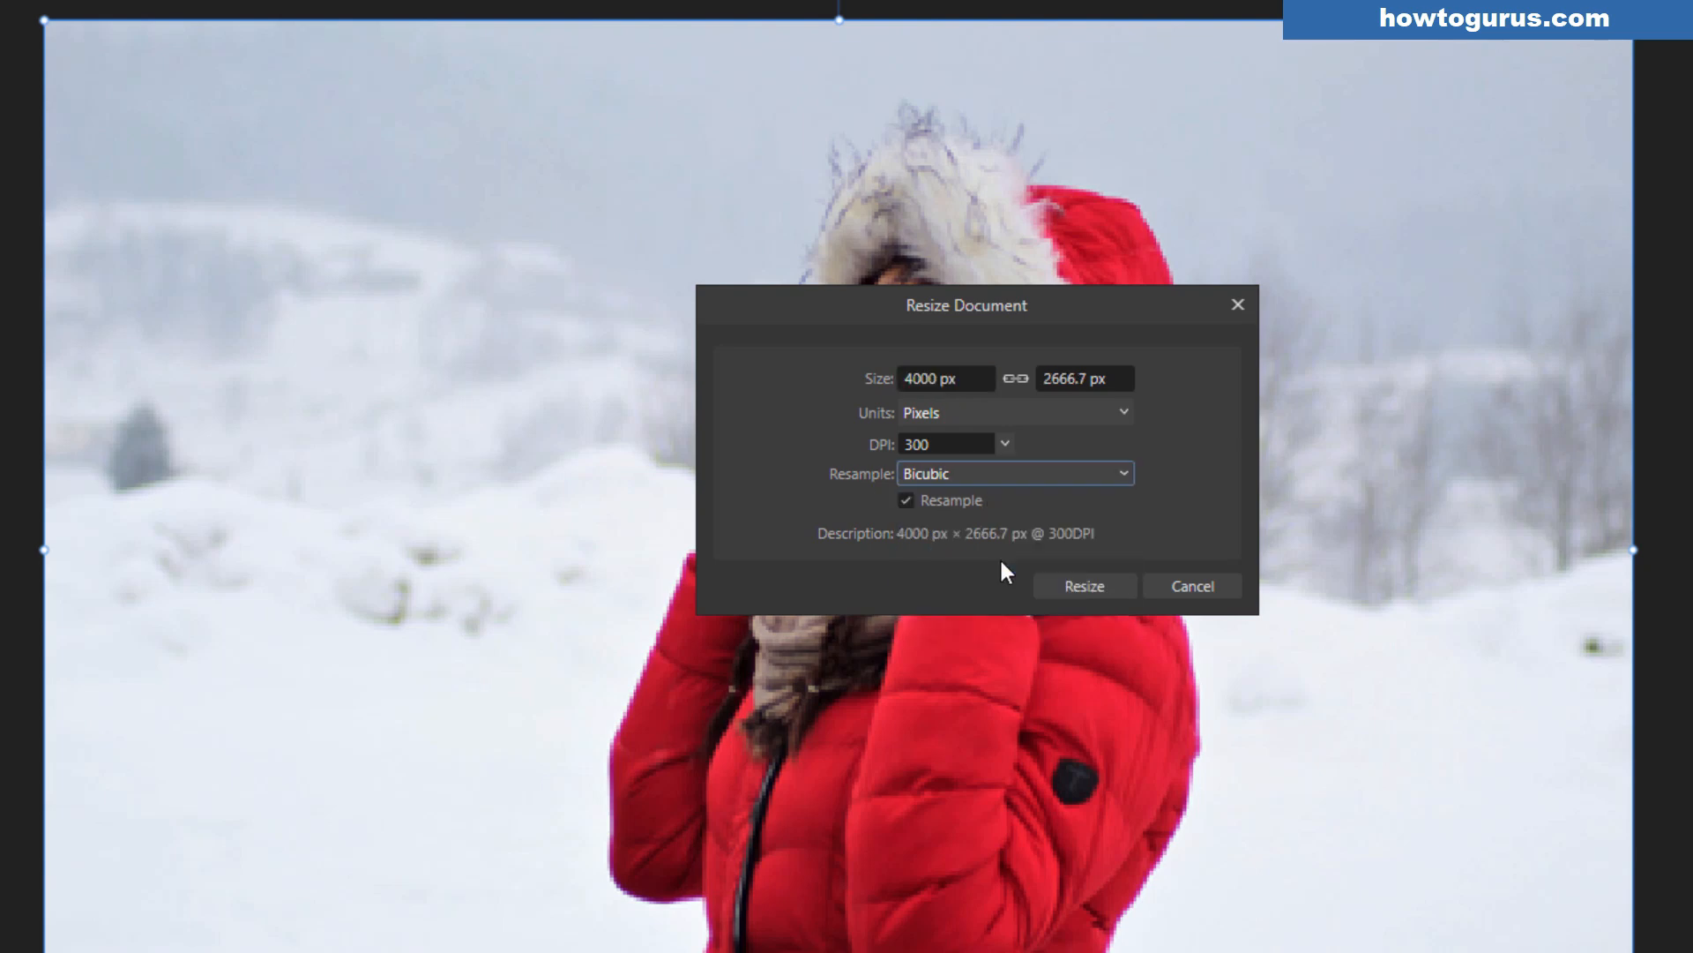
{"action": "left_click", "coordinate": [1092, 584]}
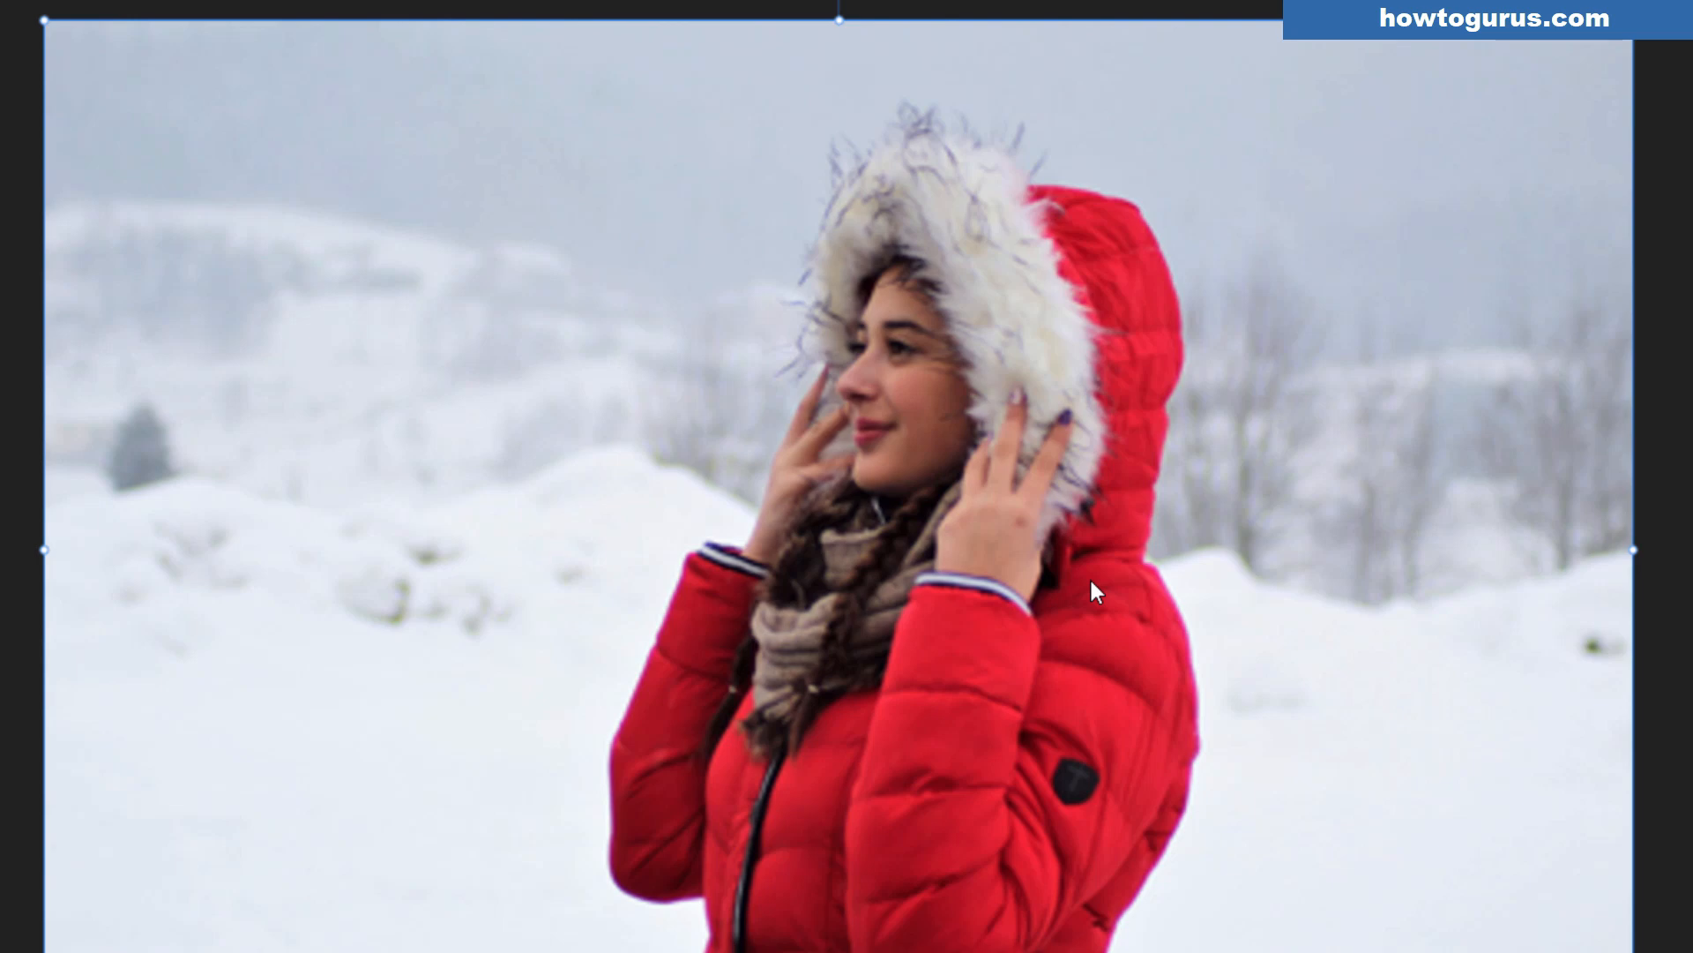
Step: Duplicate the unlocked Background copy to get a third layer at the top of the stack
{"action": "scroll", "coordinate": [923, 475], "scroll_direction": "up", "scroll_amount": 5}
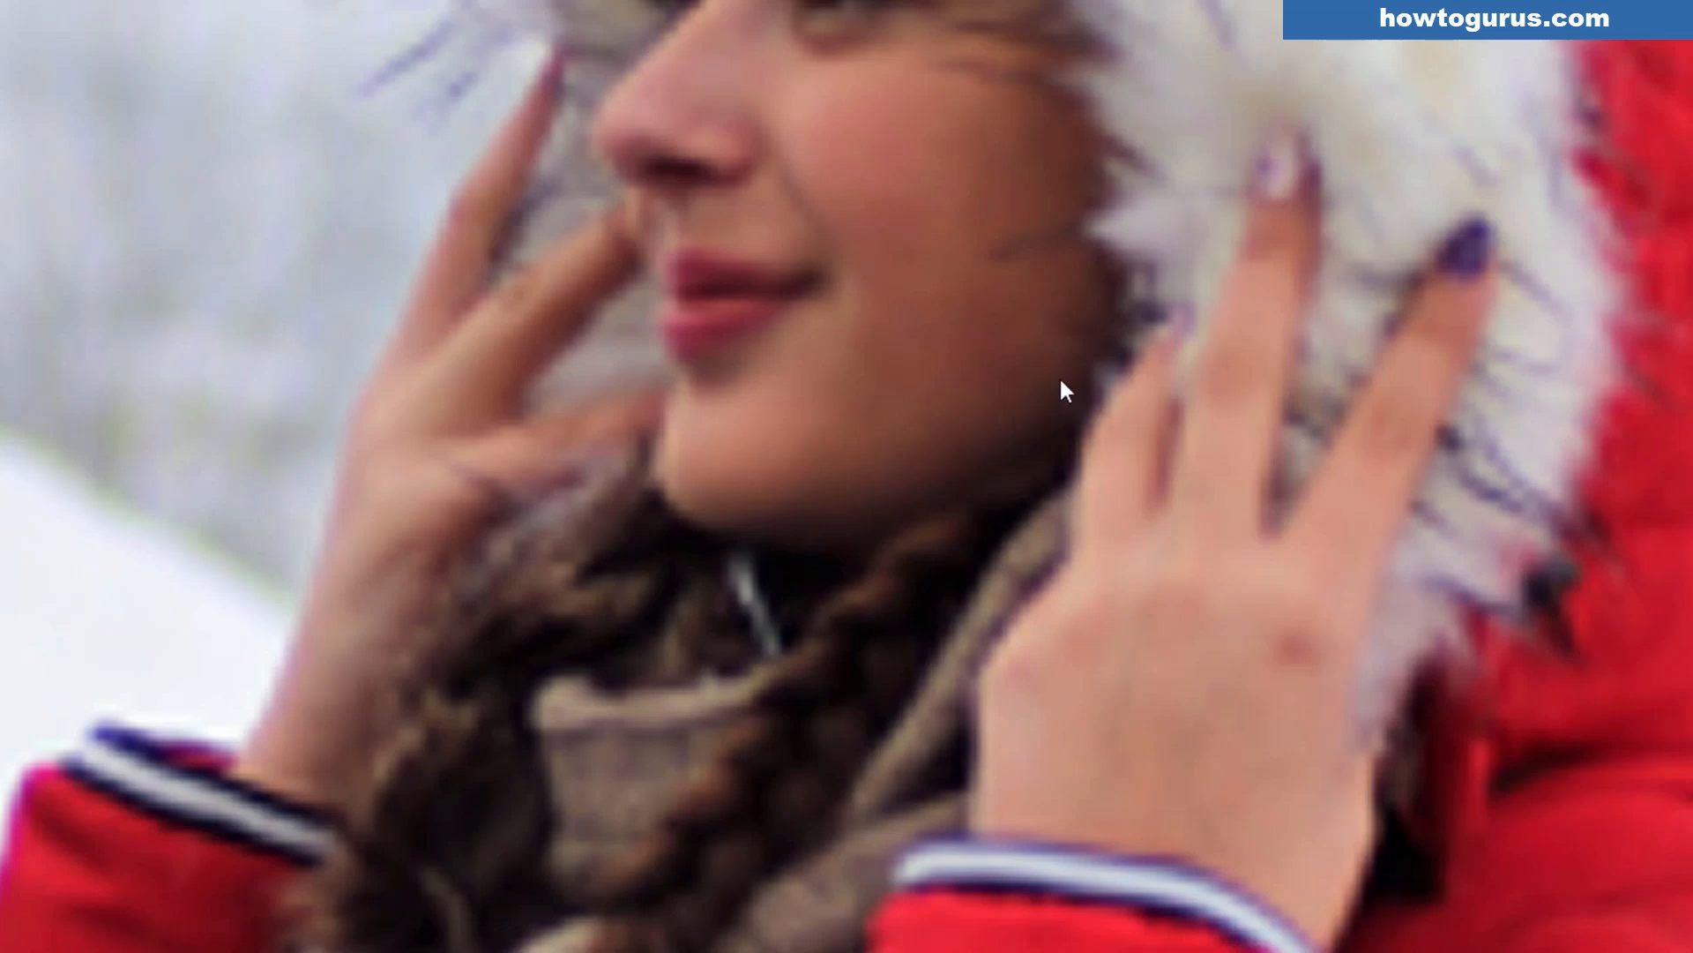
{"action": "scroll", "coordinate": [1056, 374], "scroll_direction": "down", "scroll_amount": 3}
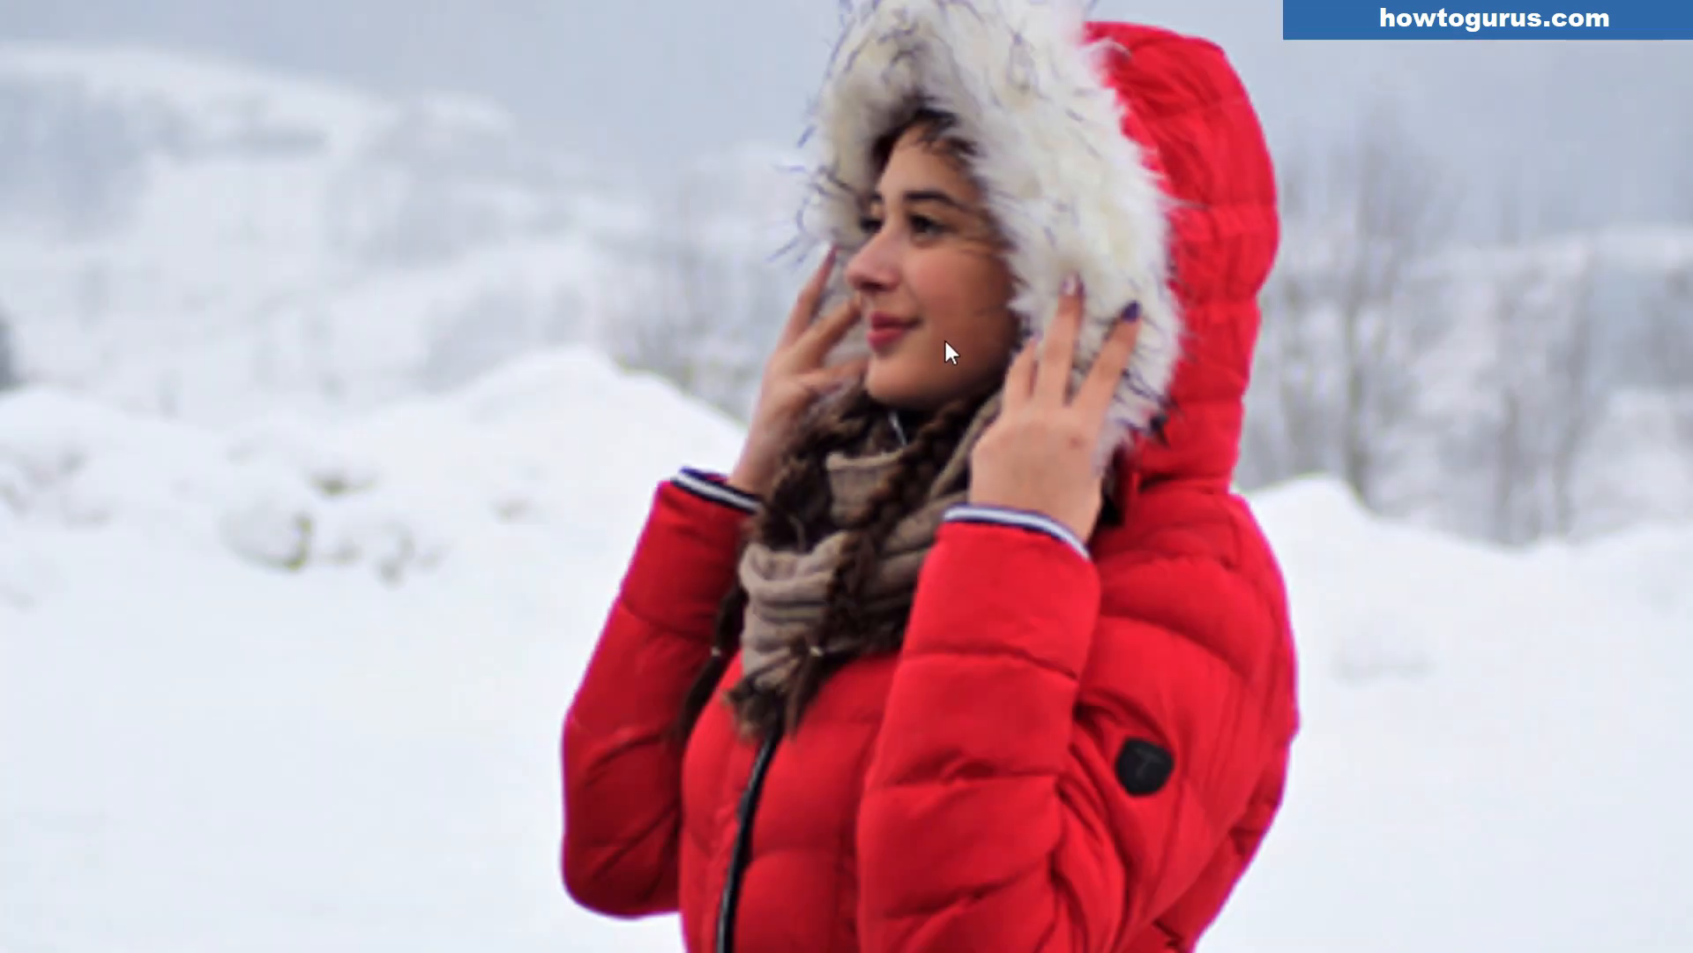
{"action": "scroll", "coordinate": [1443, 549], "scroll_direction": "up", "scroll_amount": 2}
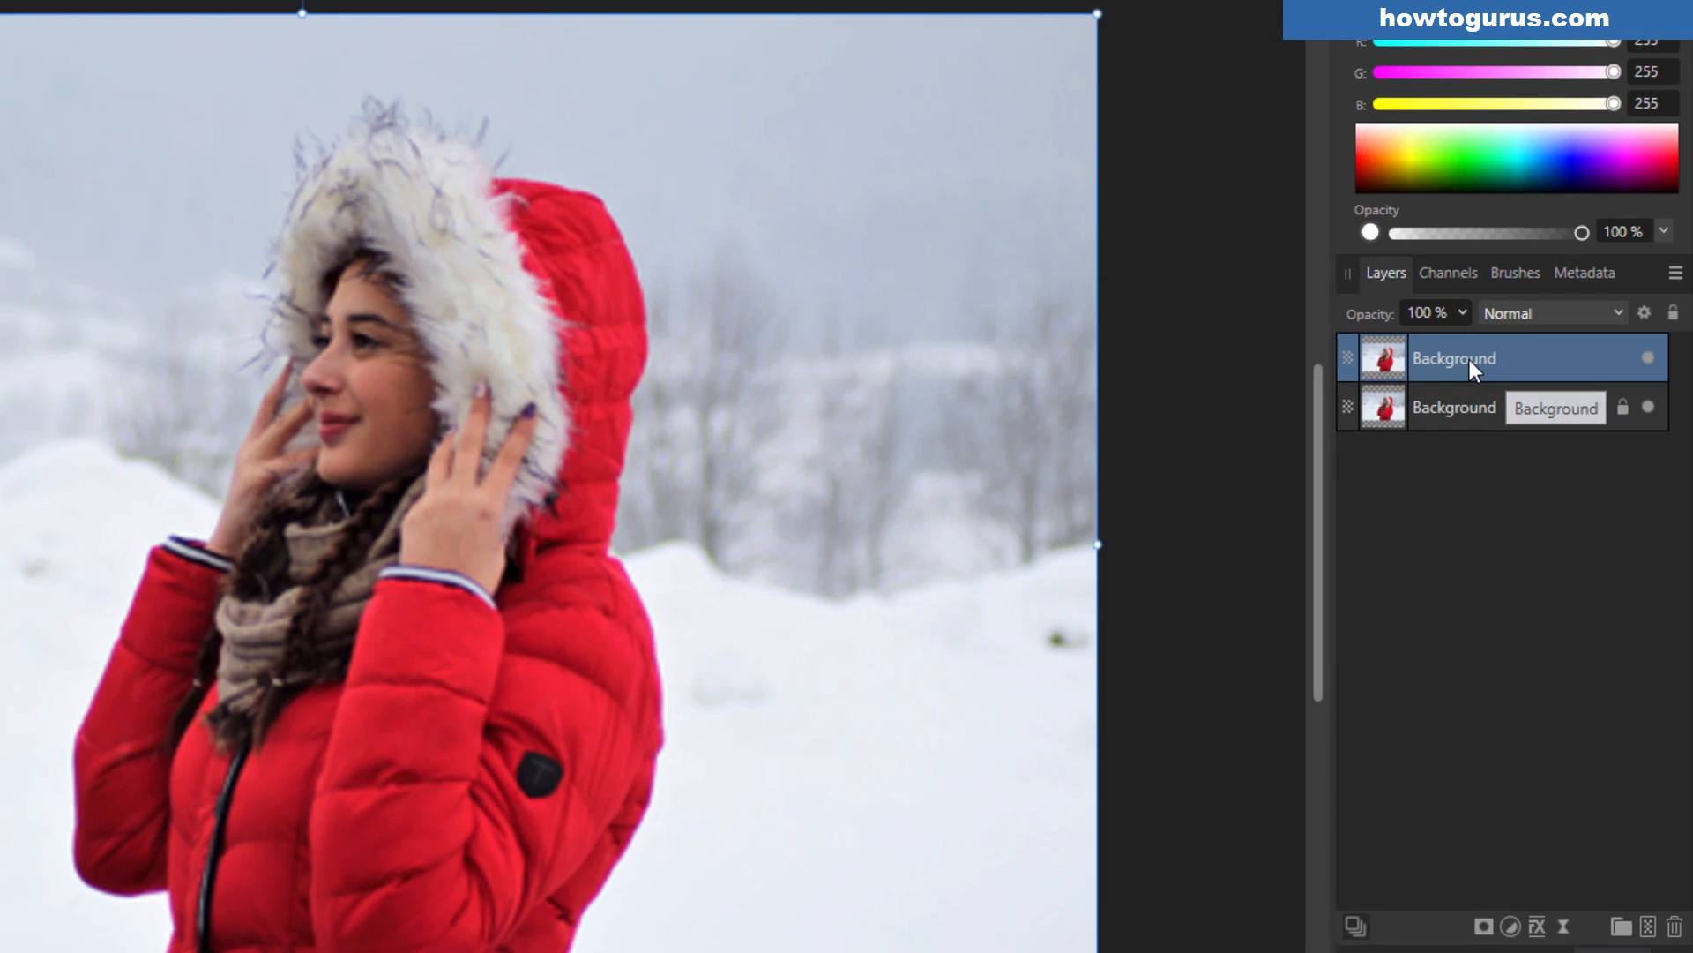
{"action": "right_click", "coordinate": [1470, 360]}
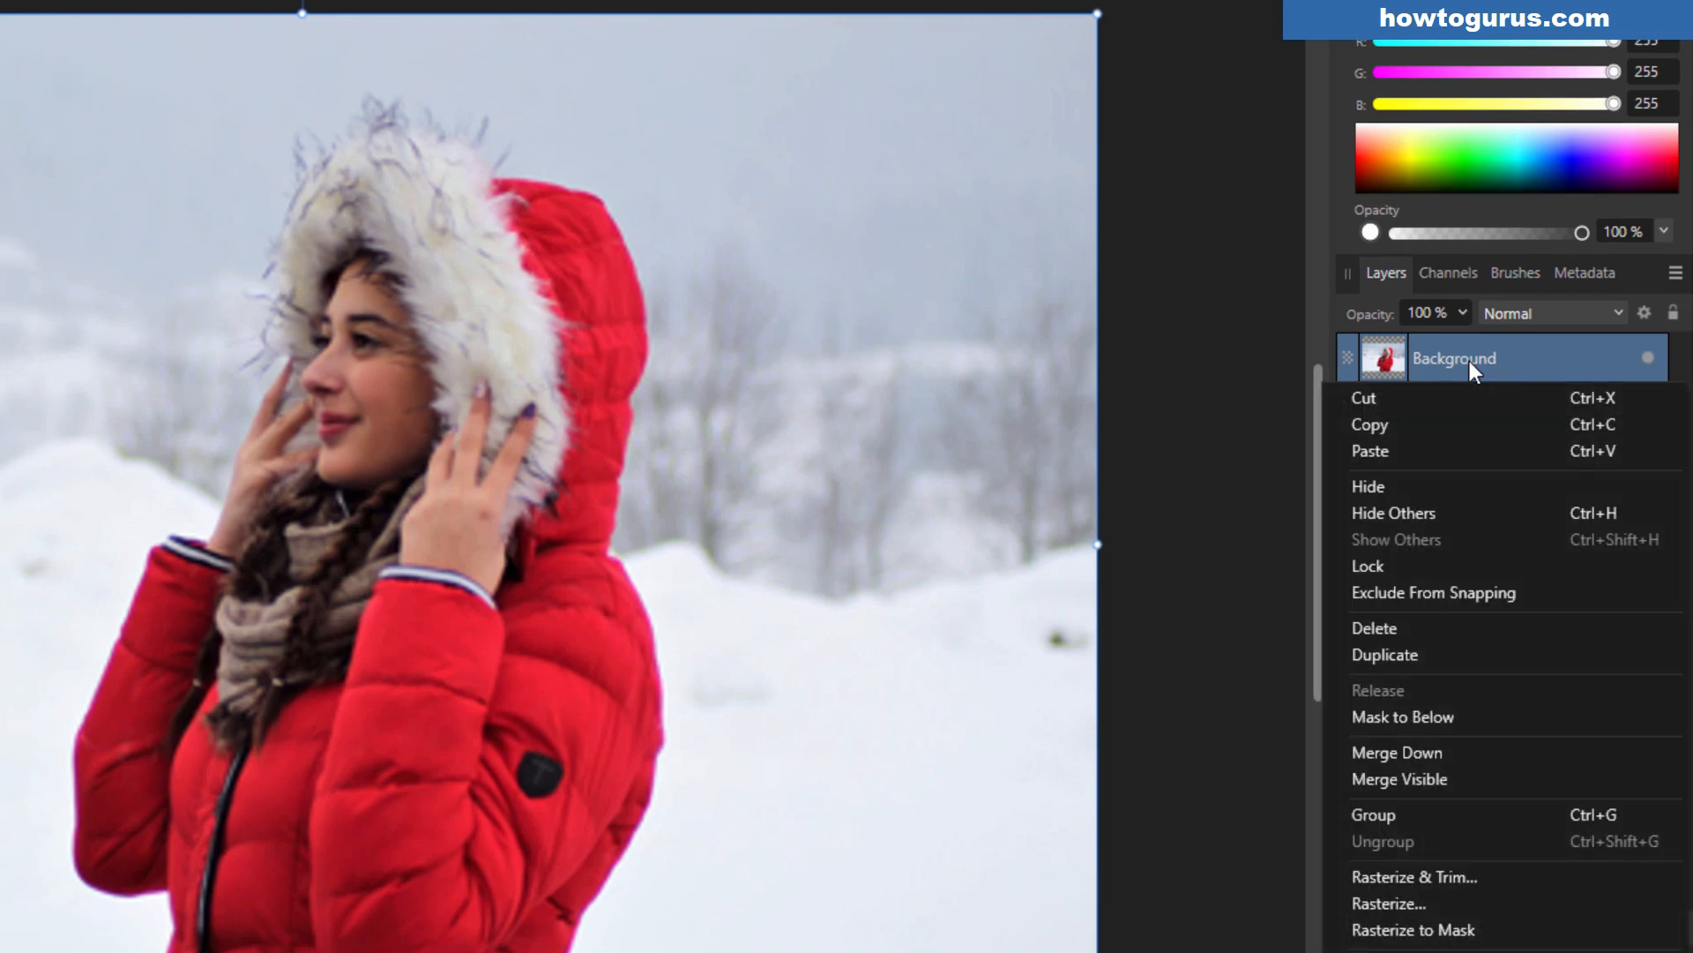
{"action": "left_click", "coordinate": [1429, 654]}
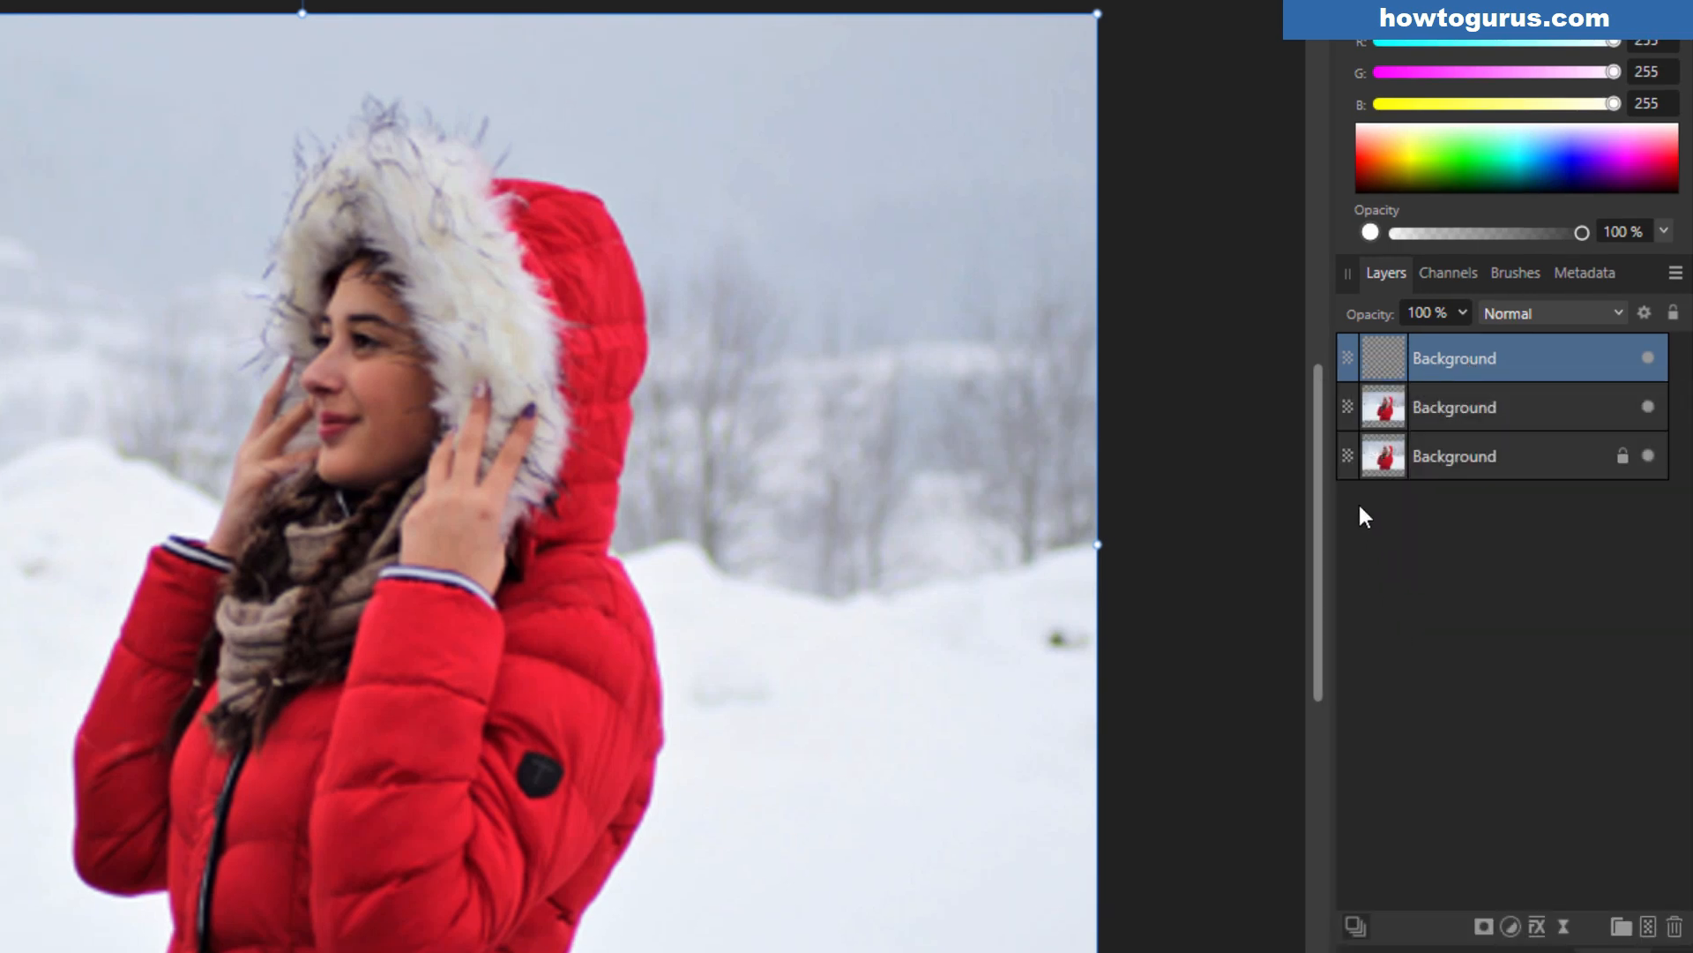
Step: Rename the middle Background copy as "size"
{"action": "double_click", "coordinate": [1485, 406]}
{"action": "type", "text": "siz"}
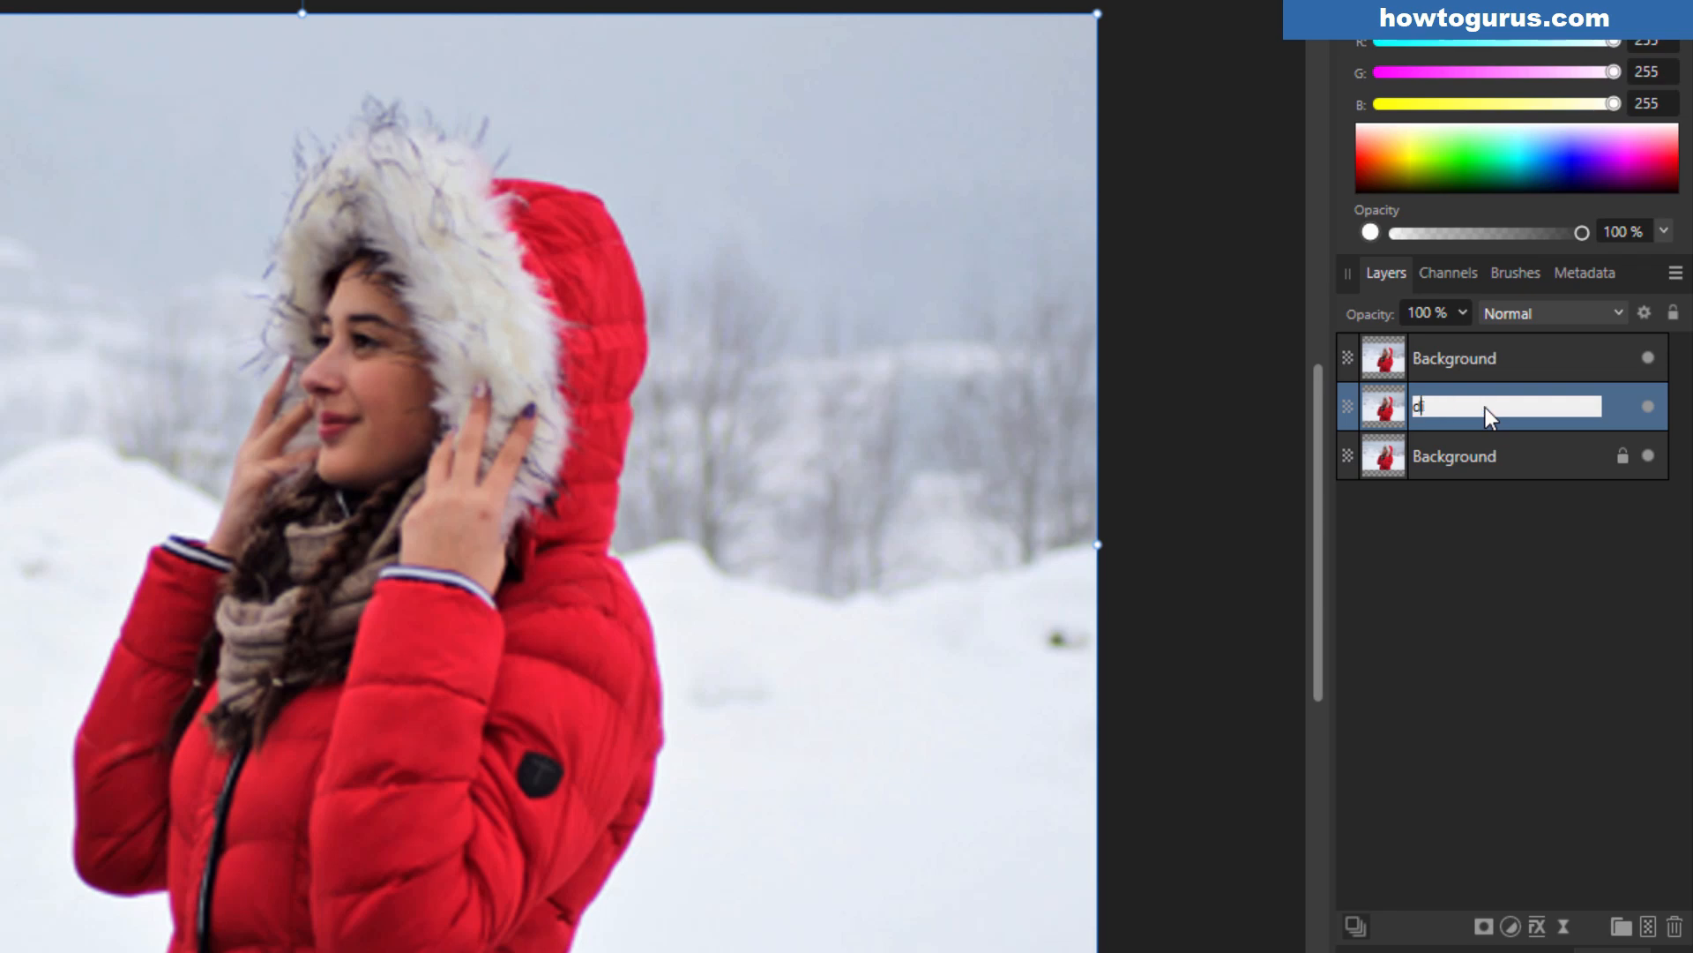
{"action": "type", "text": "e"}
{"action": "left_click", "coordinate": [1560, 437]}
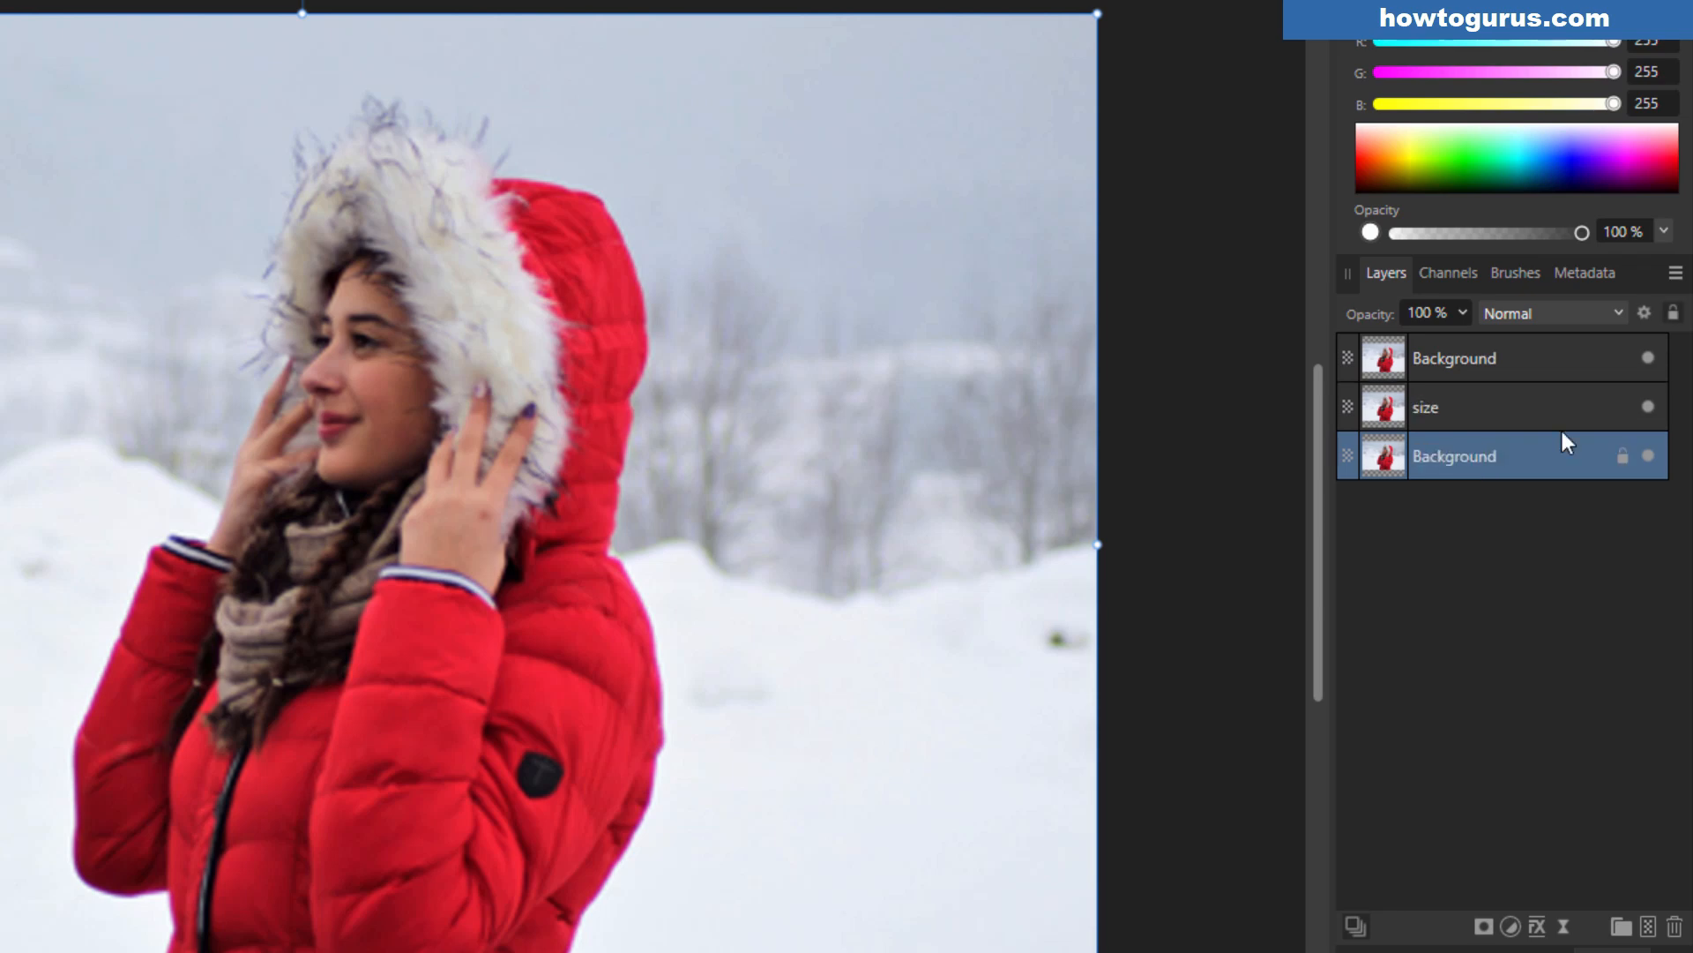
Step: Hide the size layer and the locked Background layer, and rename the topmost layer as "sharpen"
{"action": "left_click", "coordinate": [1458, 409]}
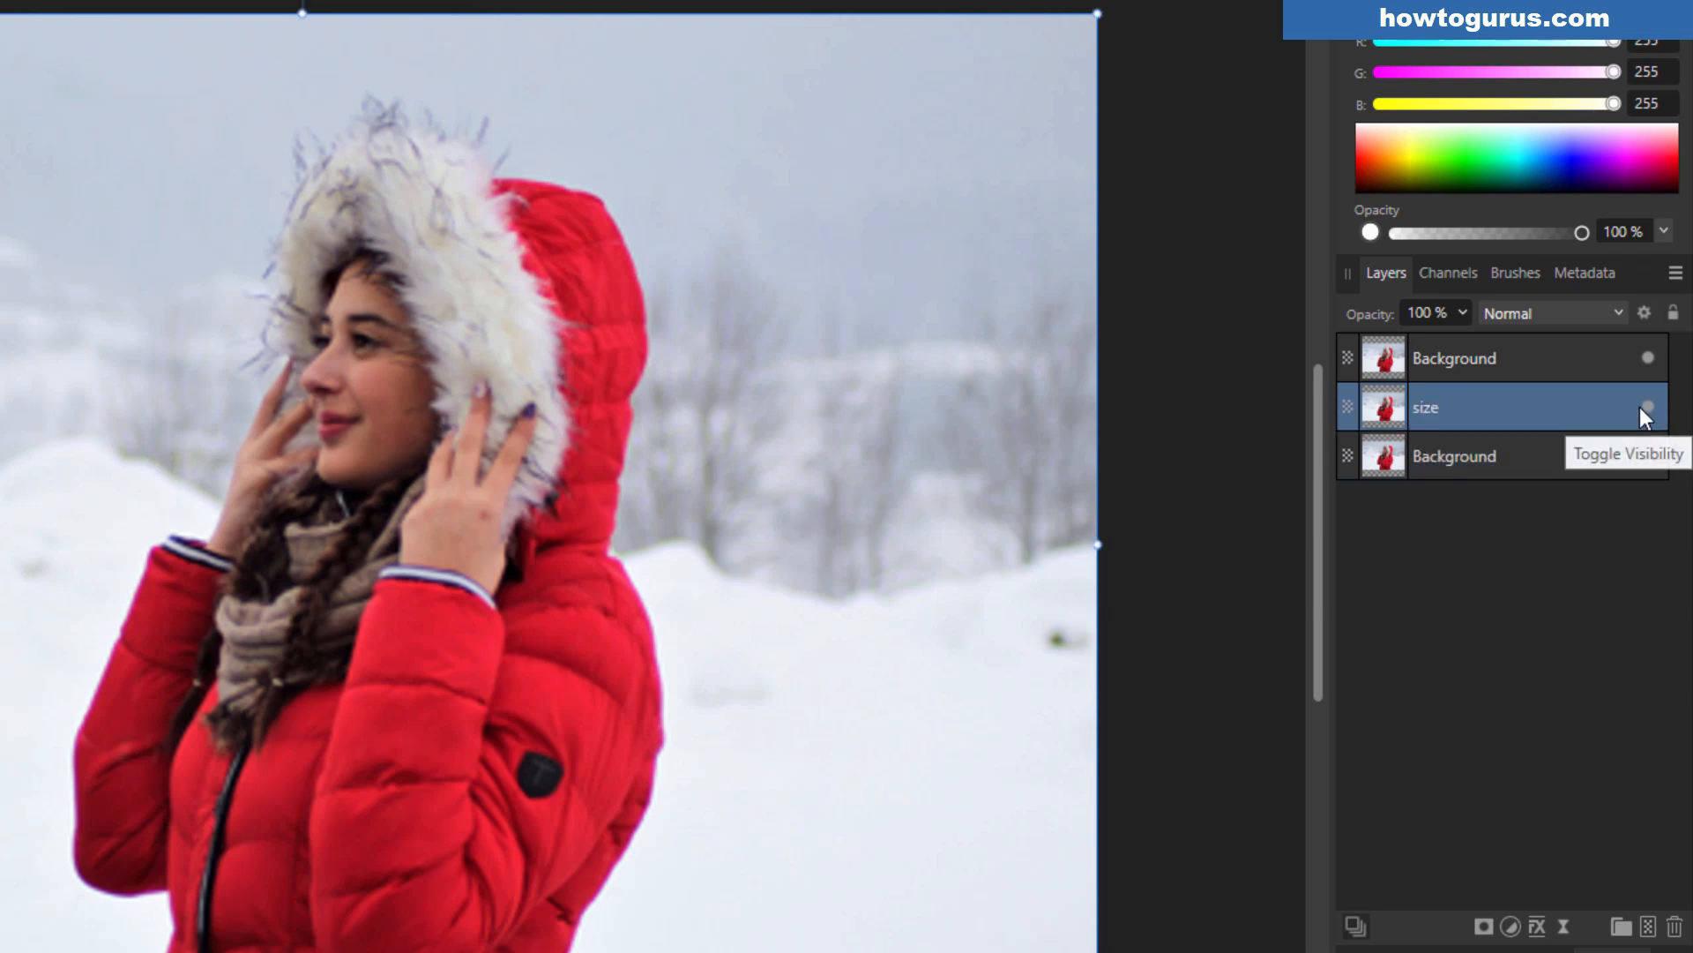
{"action": "left_click", "coordinate": [1649, 455]}
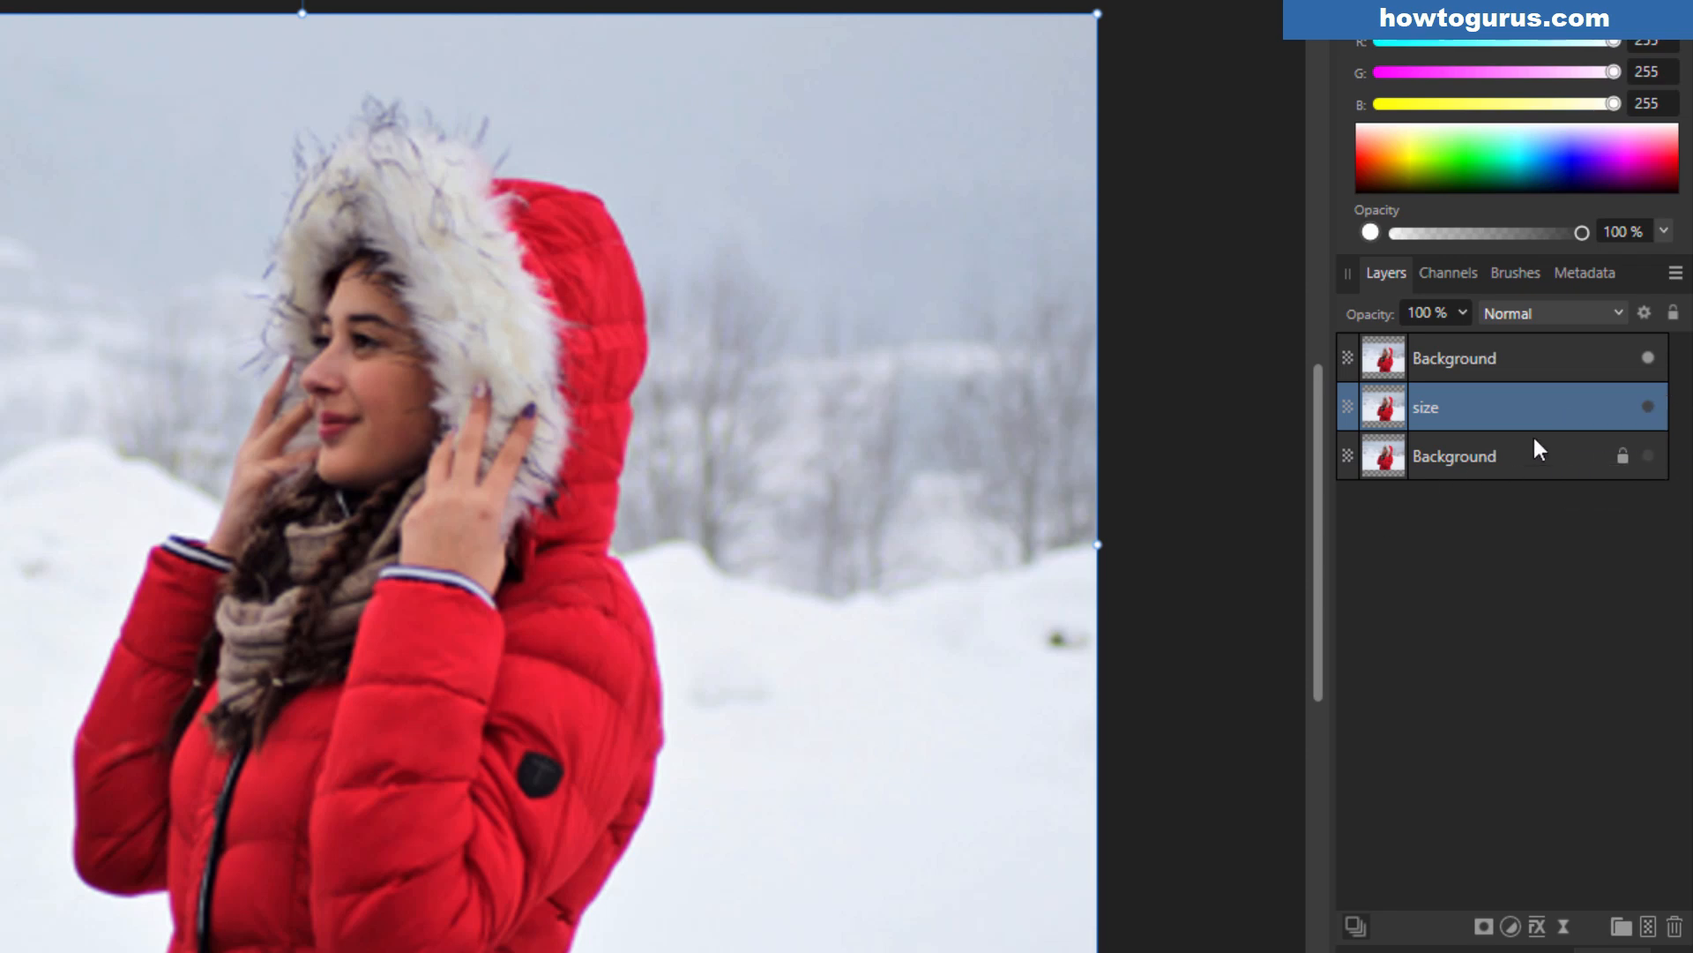
{"action": "left_click", "coordinate": [1479, 370]}
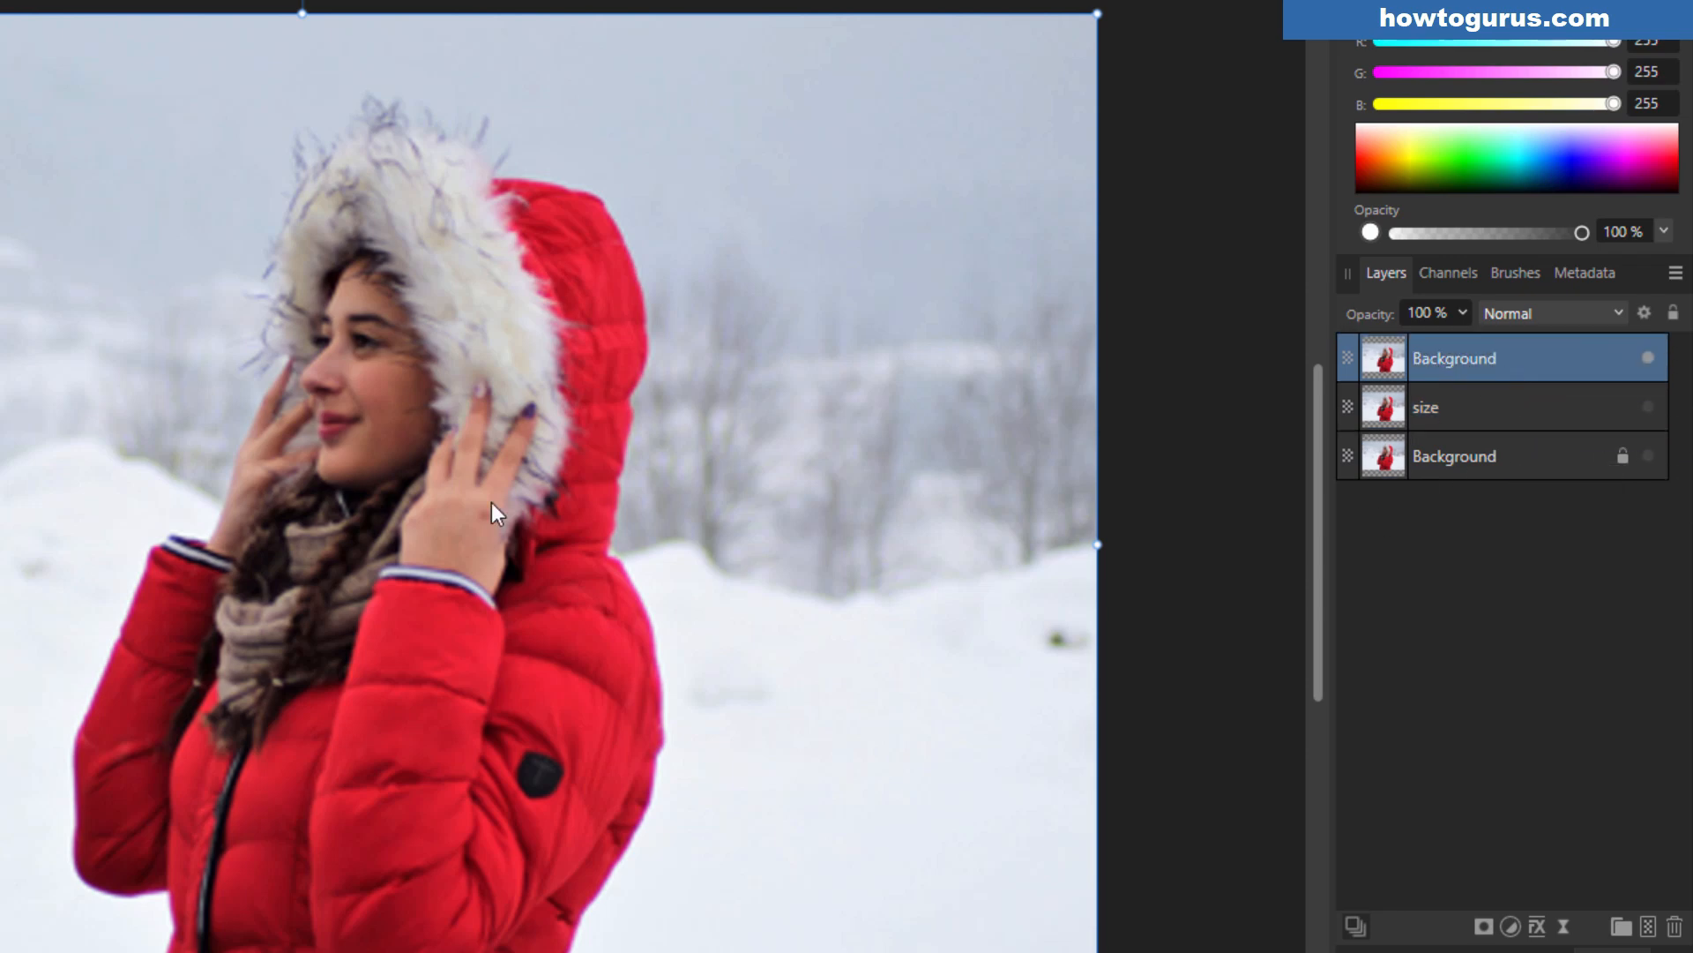
{"action": "double_click", "coordinate": [1452, 361]}
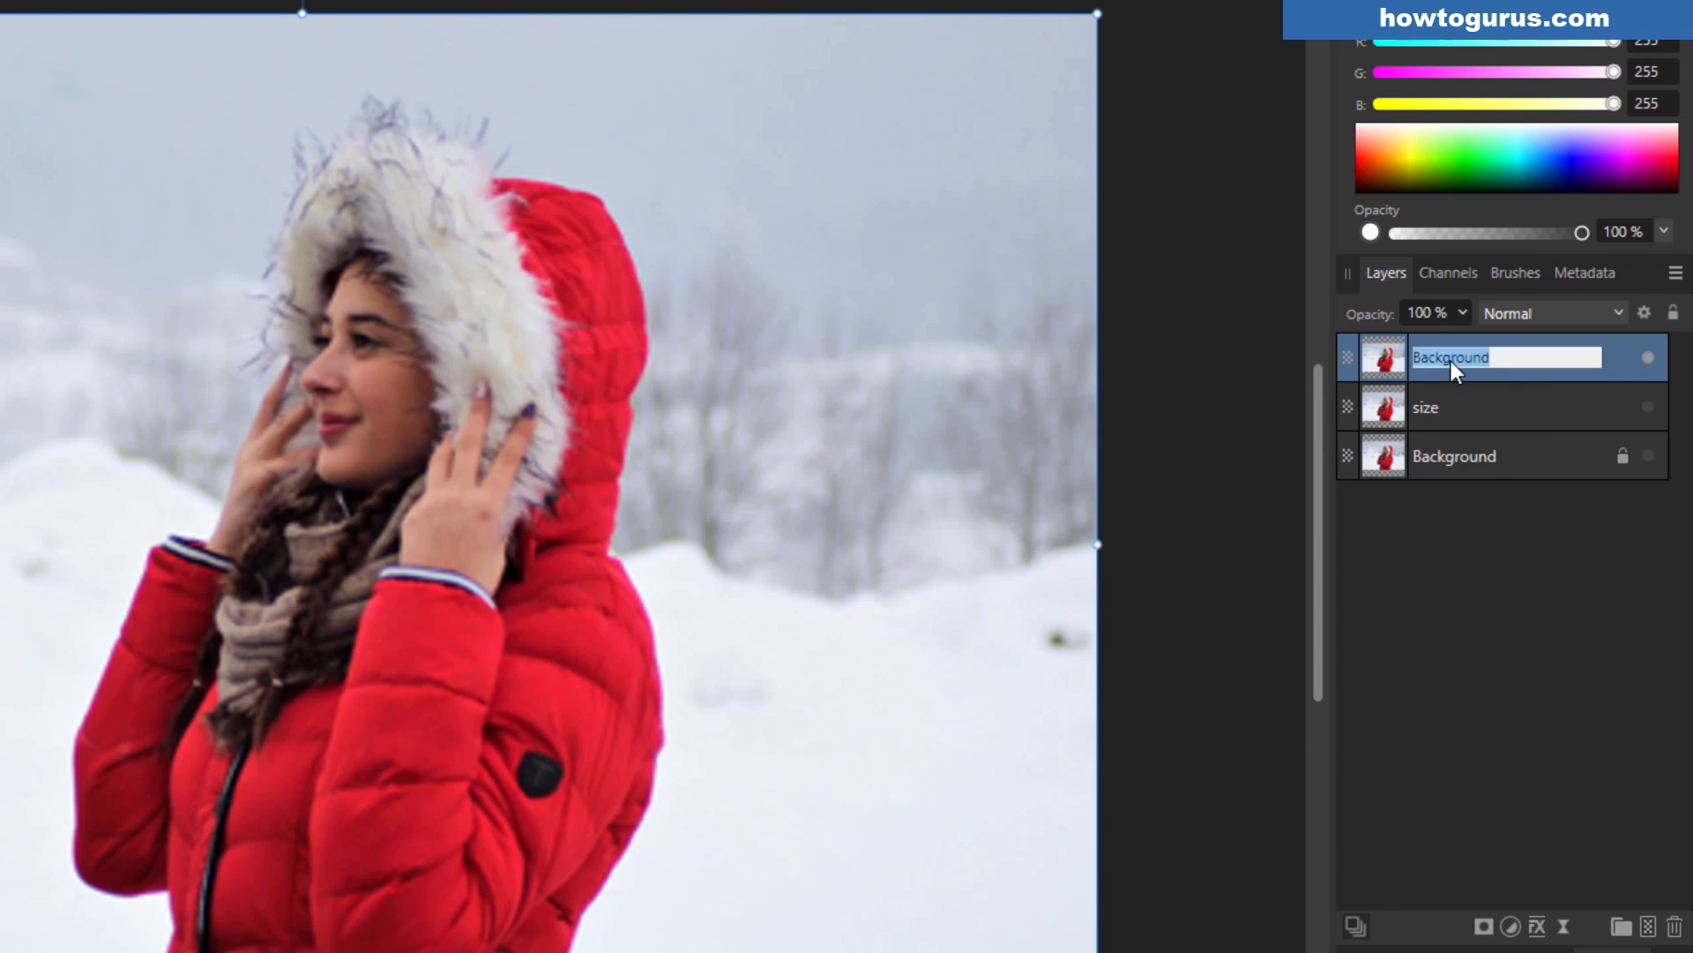
{"action": "type", "text": "sharpen"}
{"action": "key", "text": "Return"}
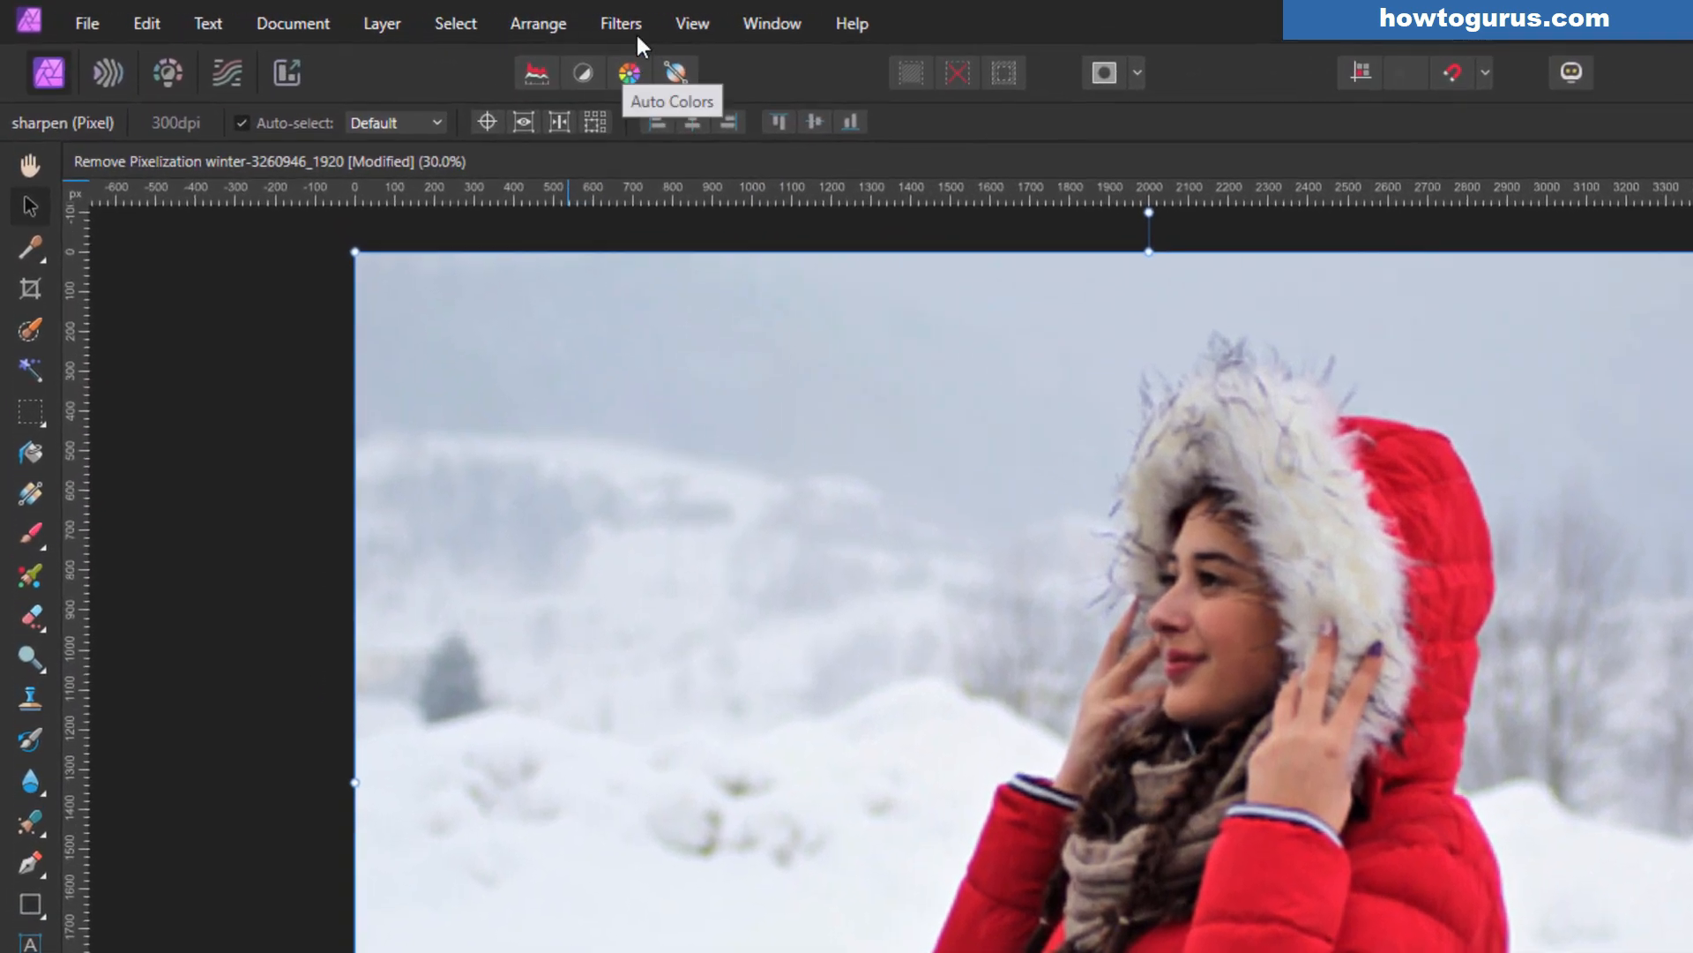
Step: Apply the Clarity sharpening filter to the sharpen layer, trying 92% strength before settling on a much lower value
{"action": "left_click", "coordinate": [416, 16]}
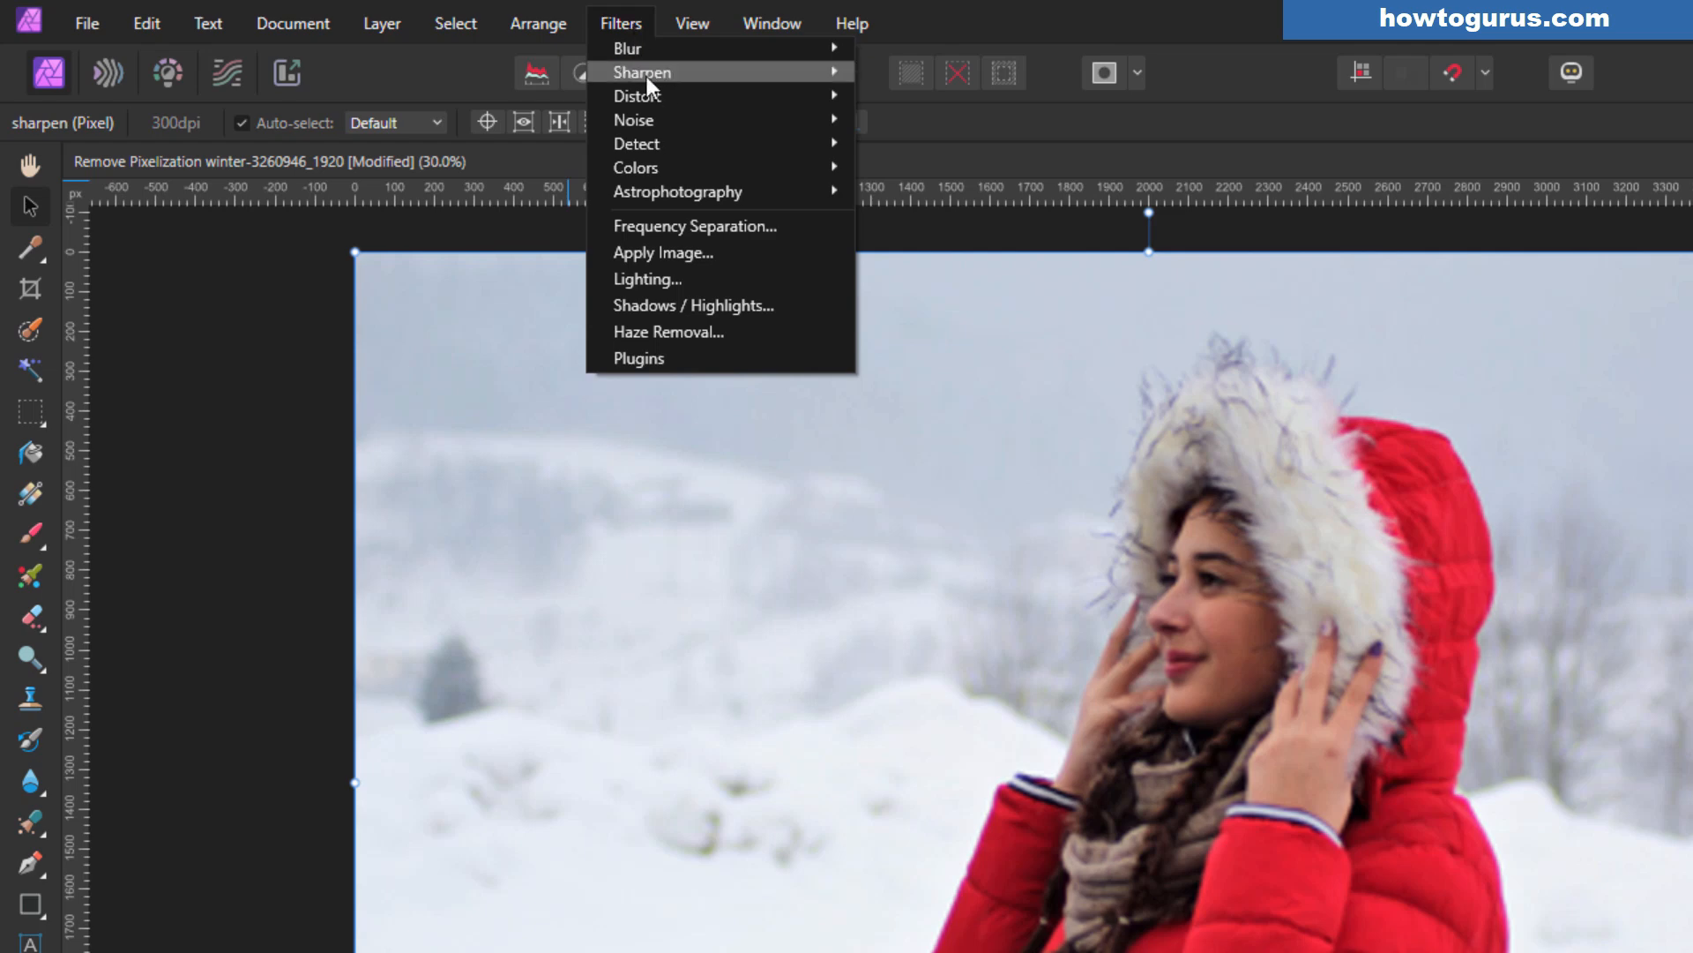
{"action": "mouse_move", "coordinate": [648, 78]}
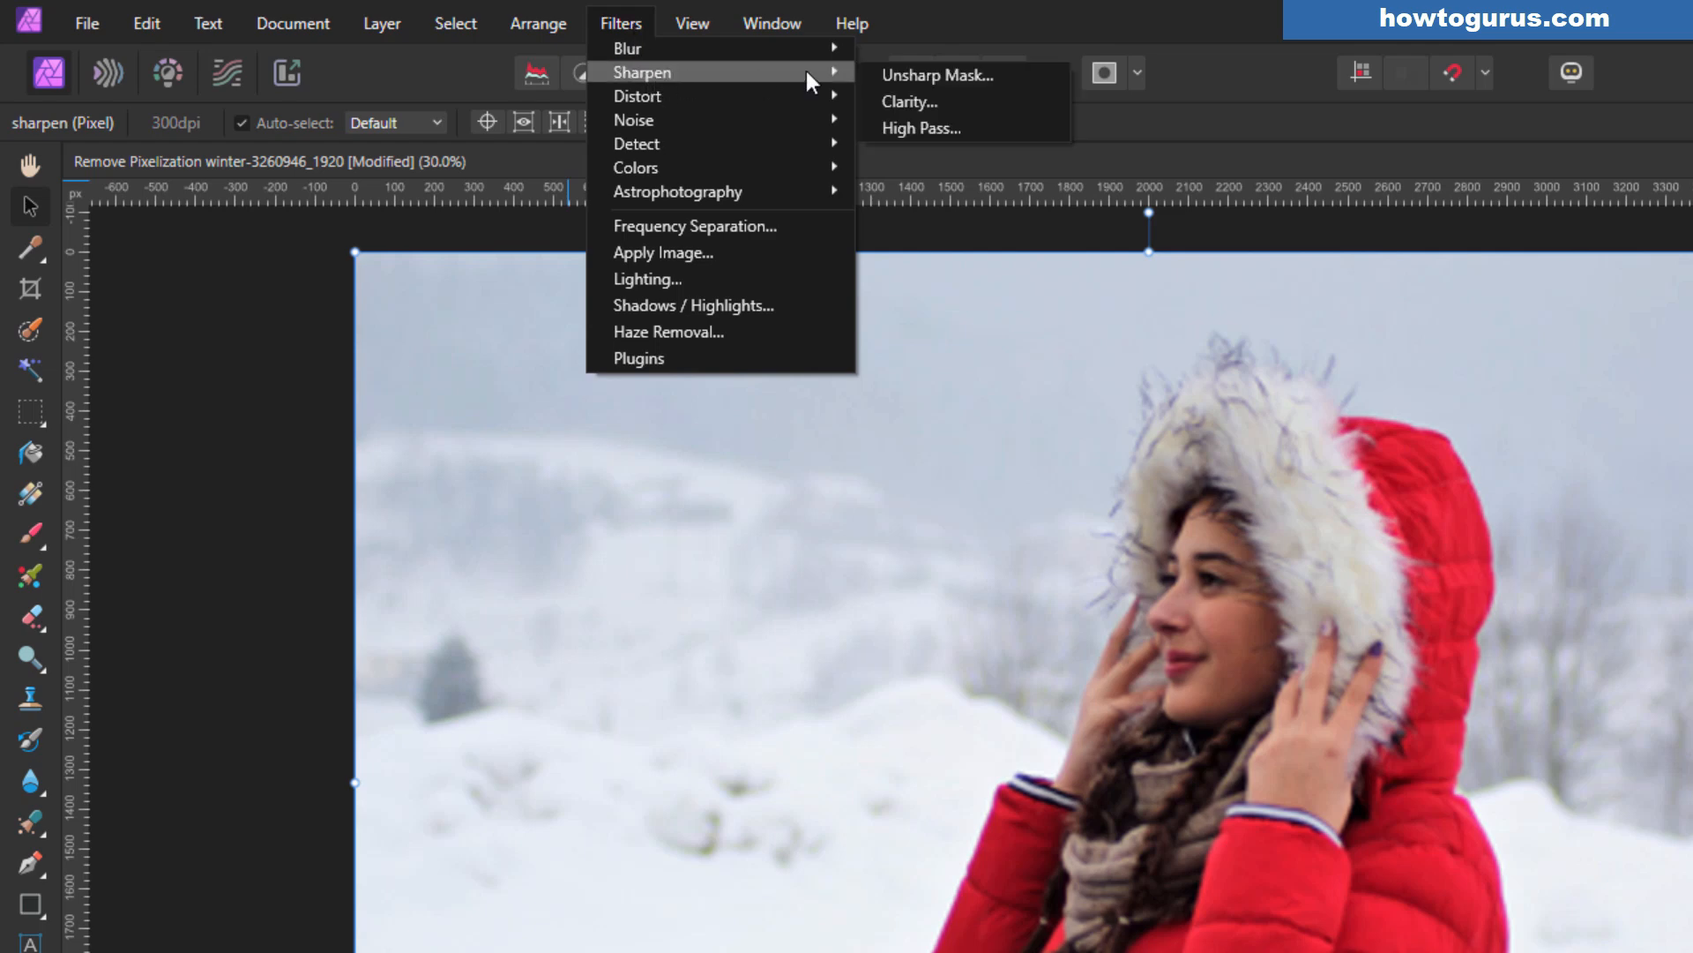
{"action": "left_click", "coordinate": [937, 103]}
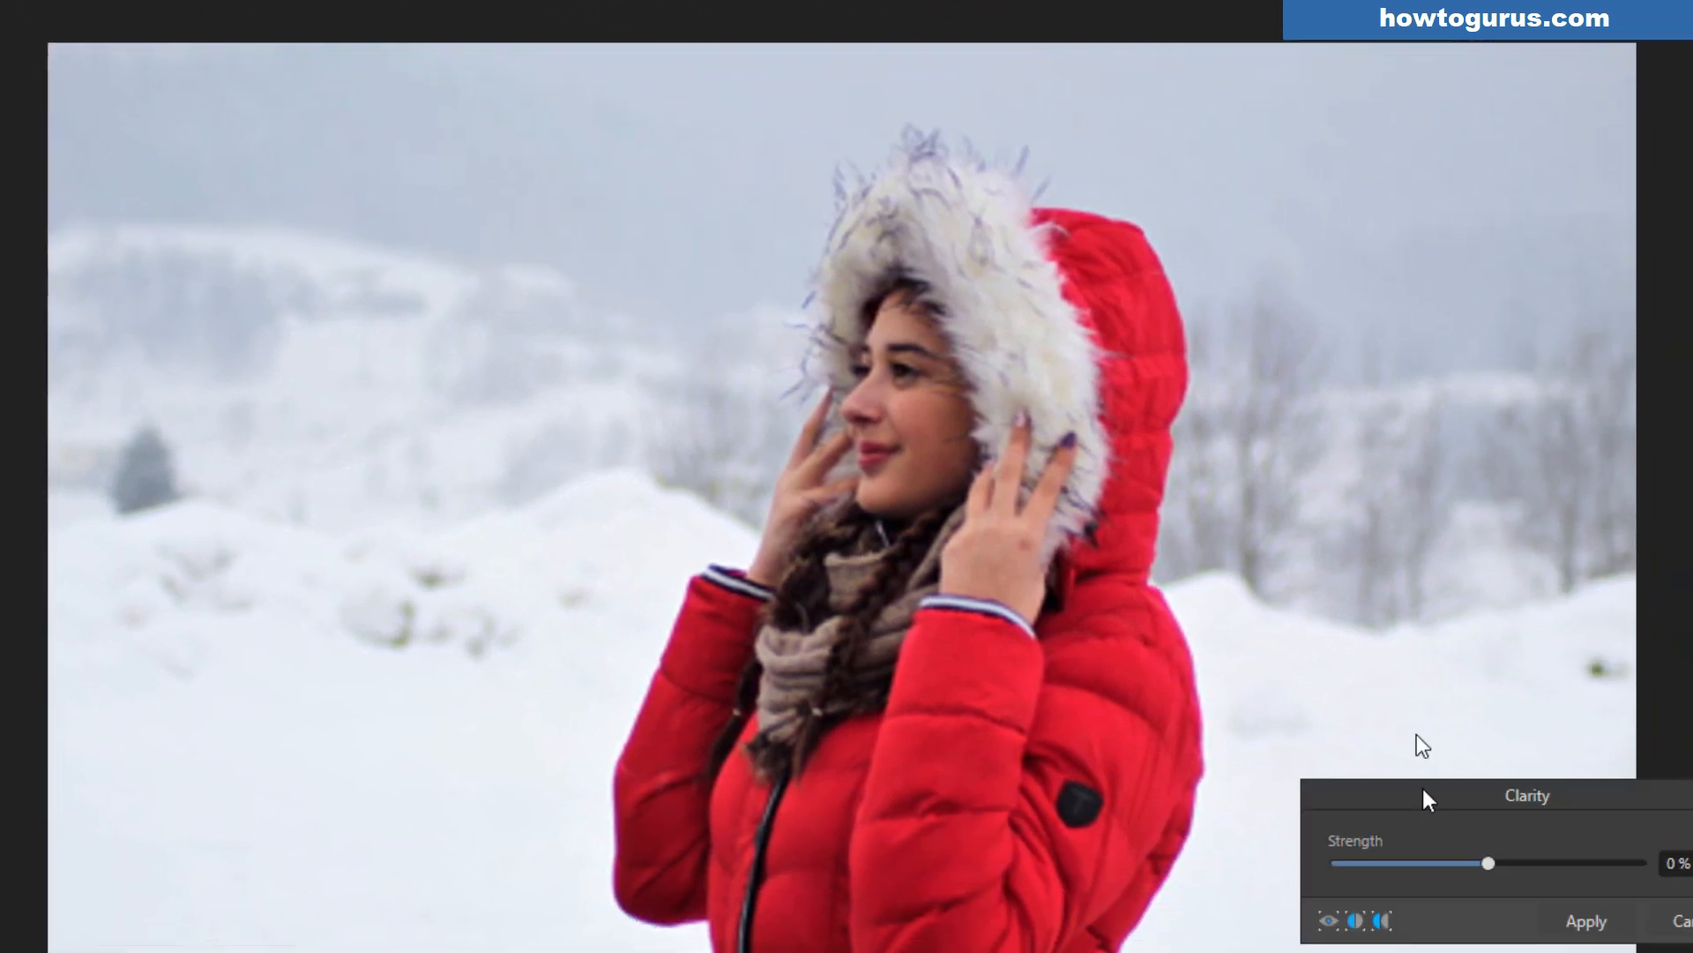
{"action": "left_click_drag", "start_coordinate": [1423, 791], "coordinate": [1362, 461]}
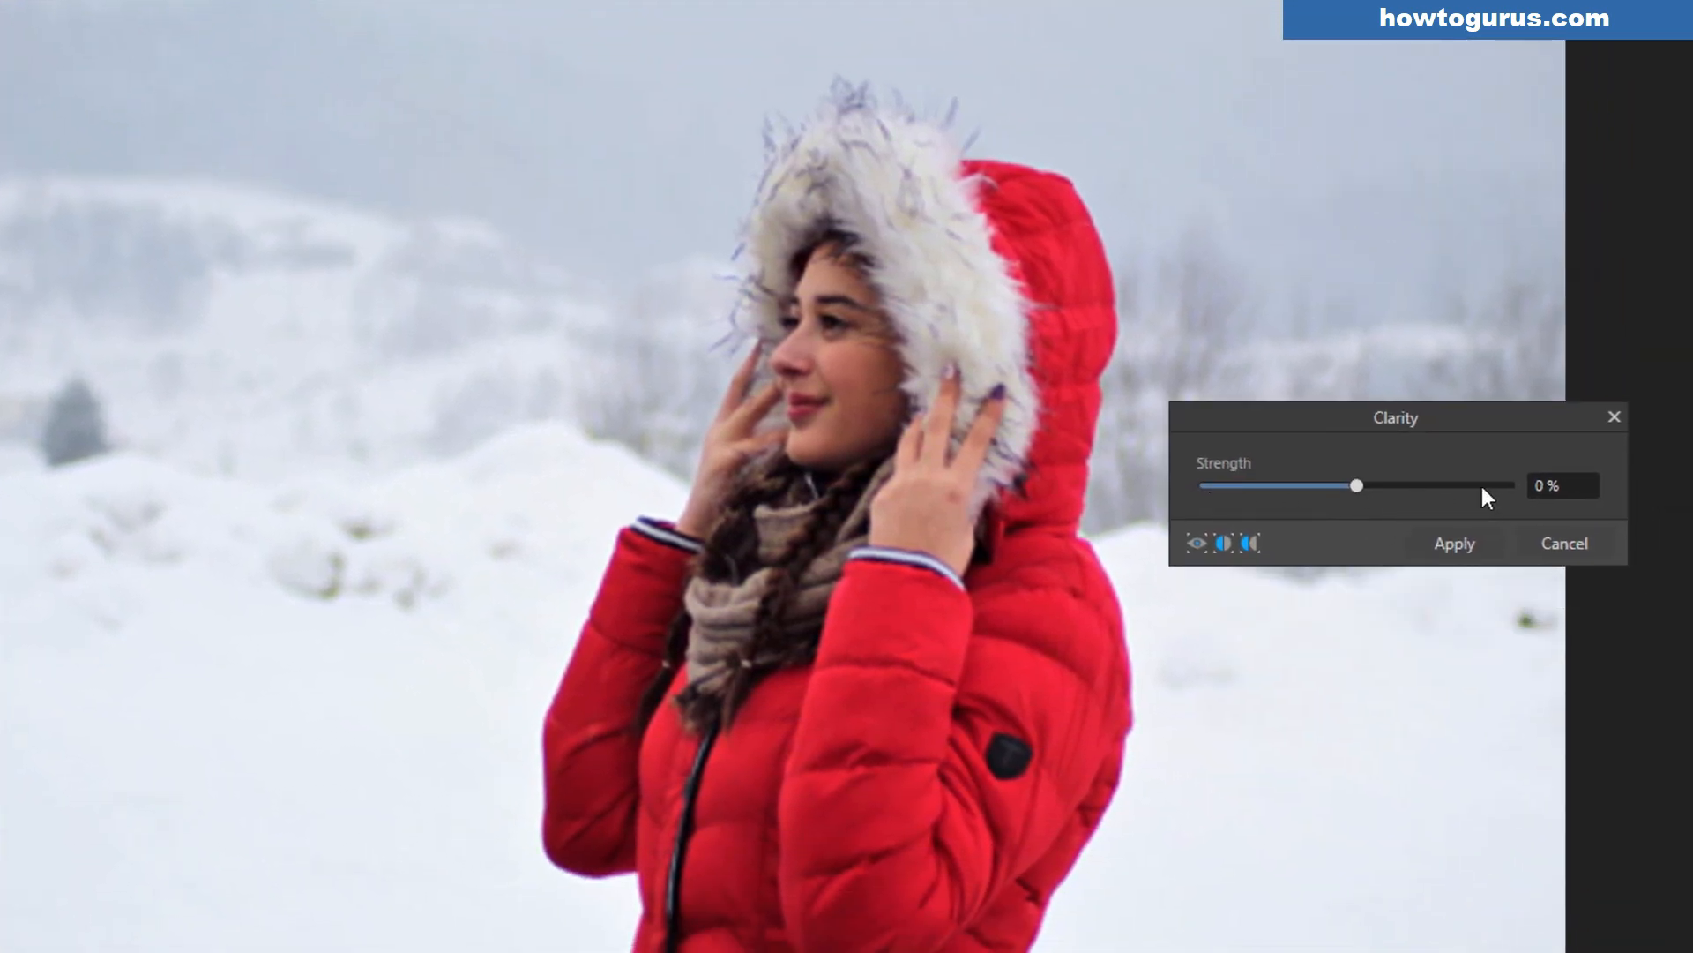
{"action": "left_click_drag", "start_coordinate": [1362, 489], "coordinate": [1499, 508]}
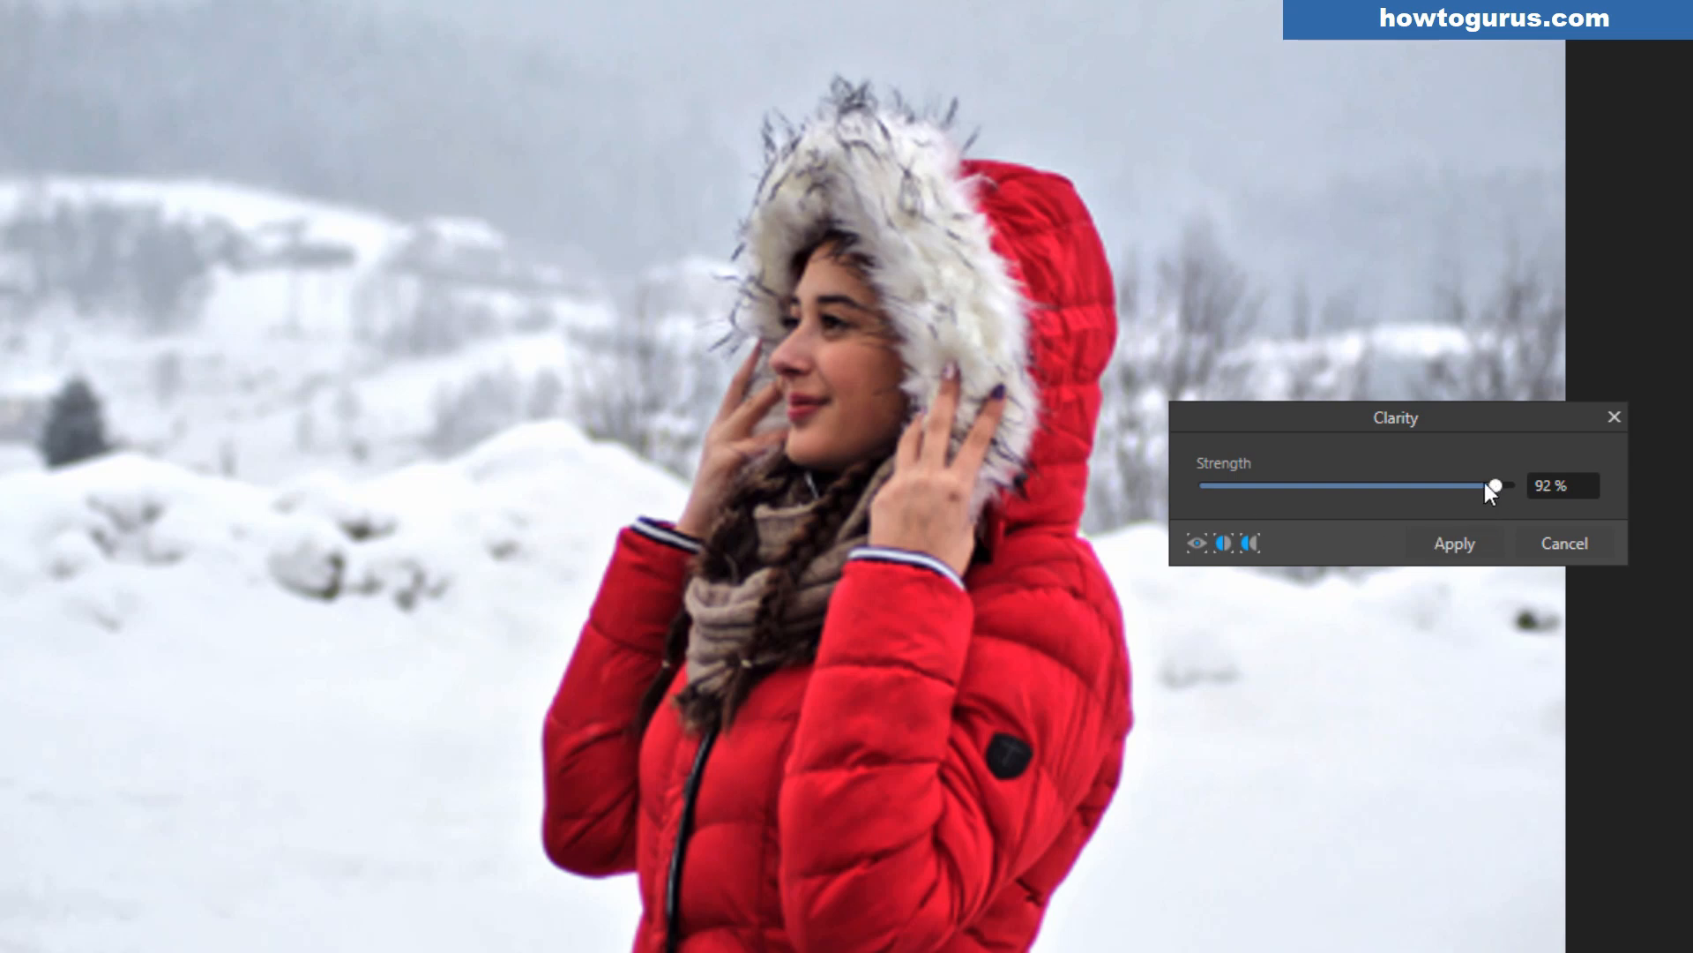
{"action": "left_click_drag", "start_coordinate": [1487, 487], "coordinate": [1396, 484]}
{"action": "key", "text": "Return"}
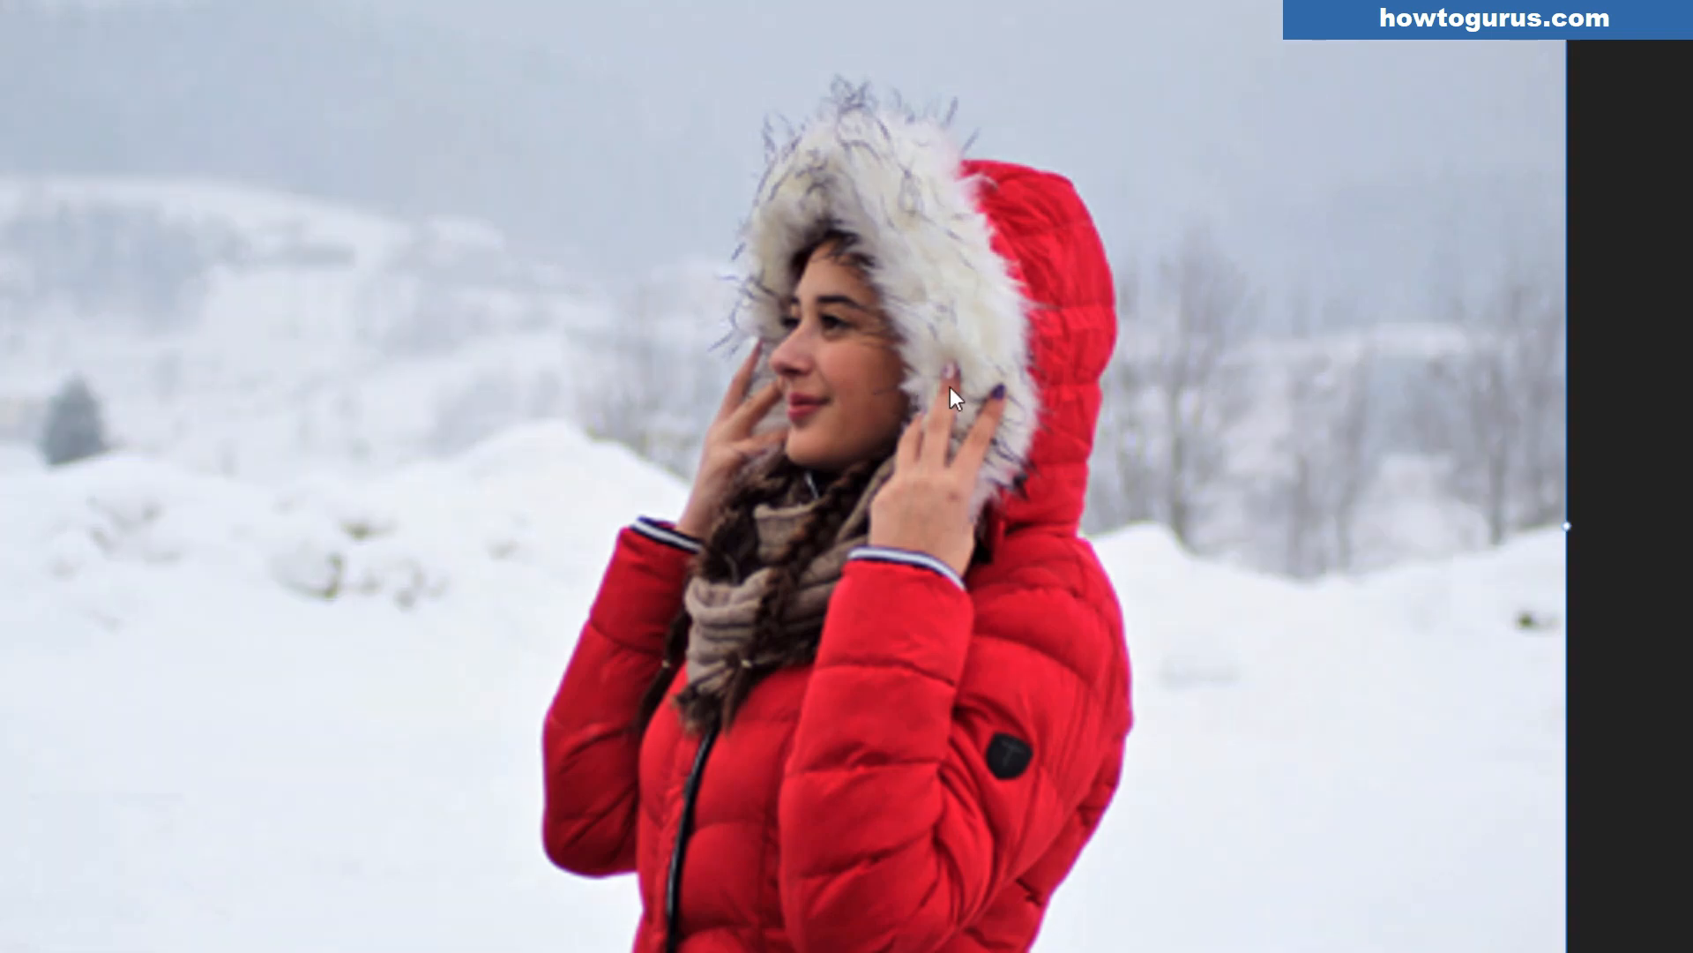
Step: Apply the Clarity filter to the sharpen layer again with the strength set to 28%
{"action": "scroll", "coordinate": [826, 314], "scroll_direction": "up", "scroll_amount": 3}
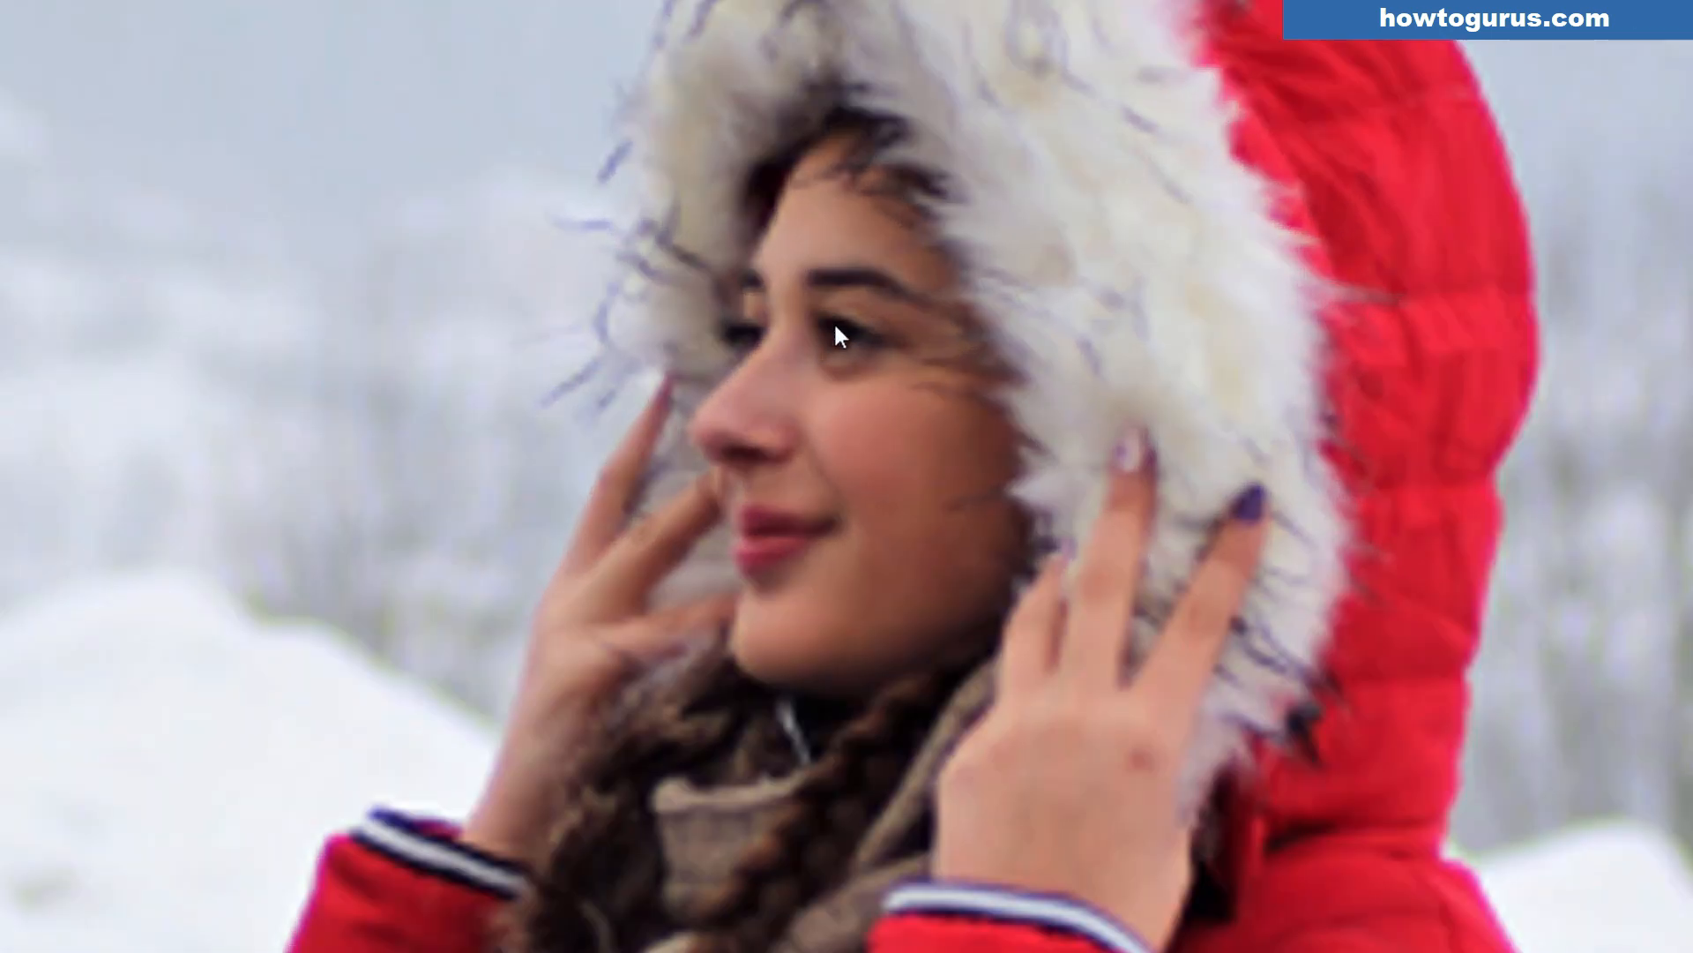
{"action": "left_click", "coordinate": [231, 1]}
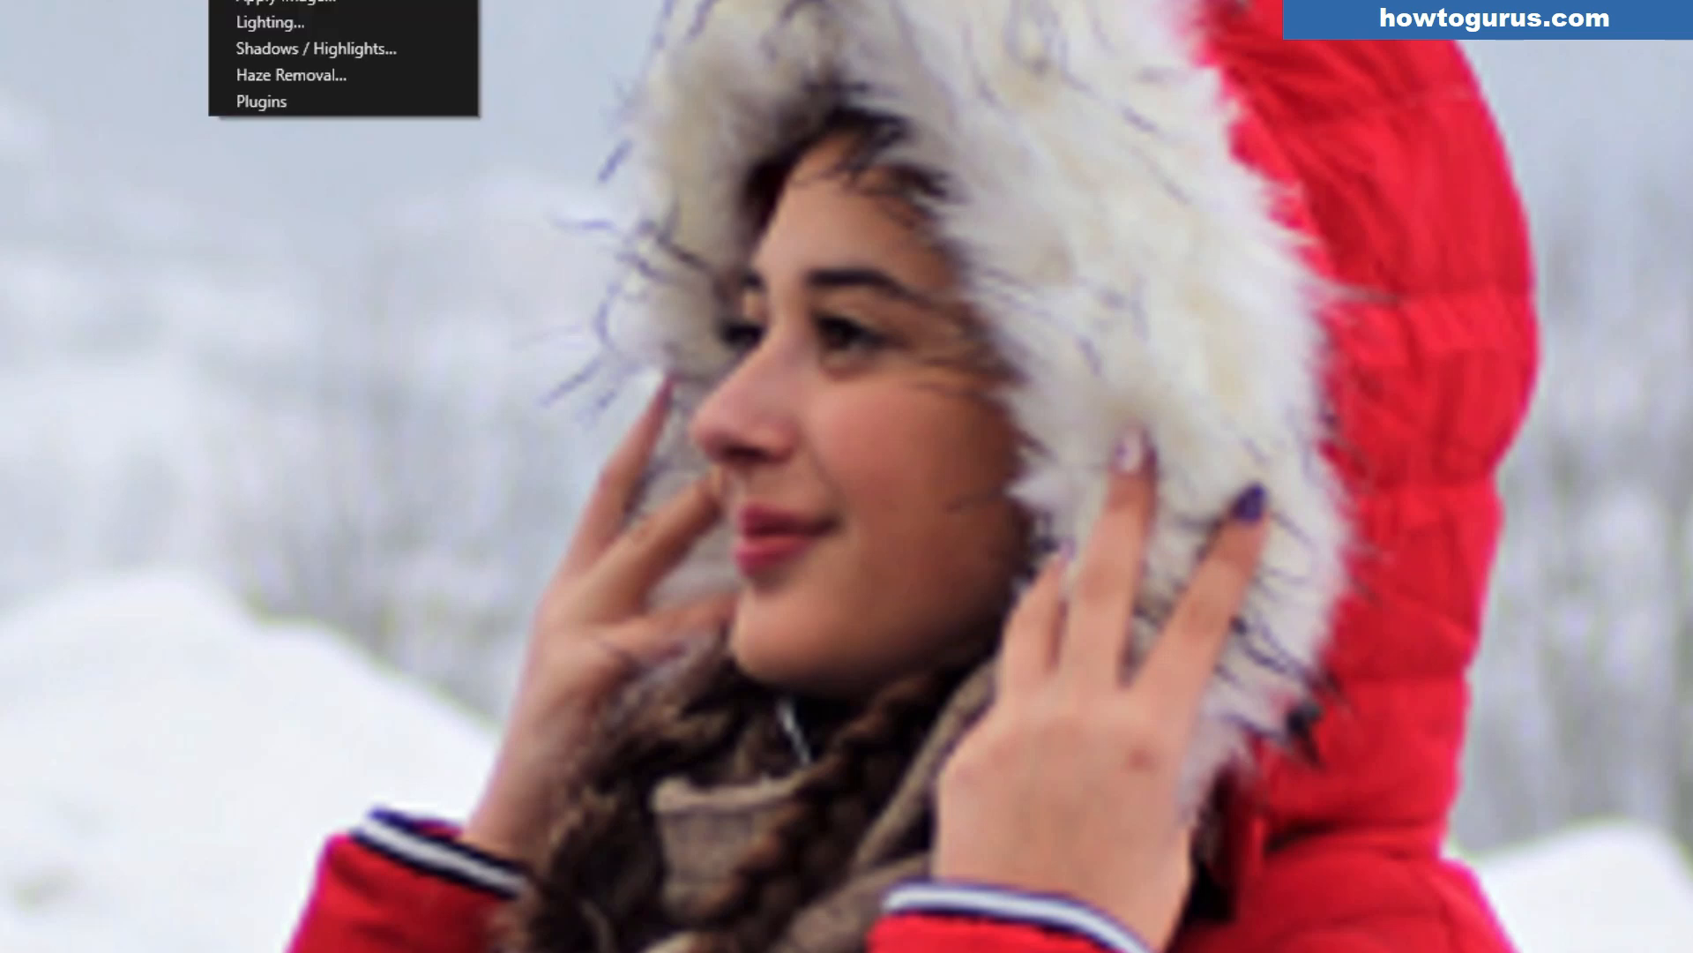
{"action": "left_click", "coordinate": [547, 1]}
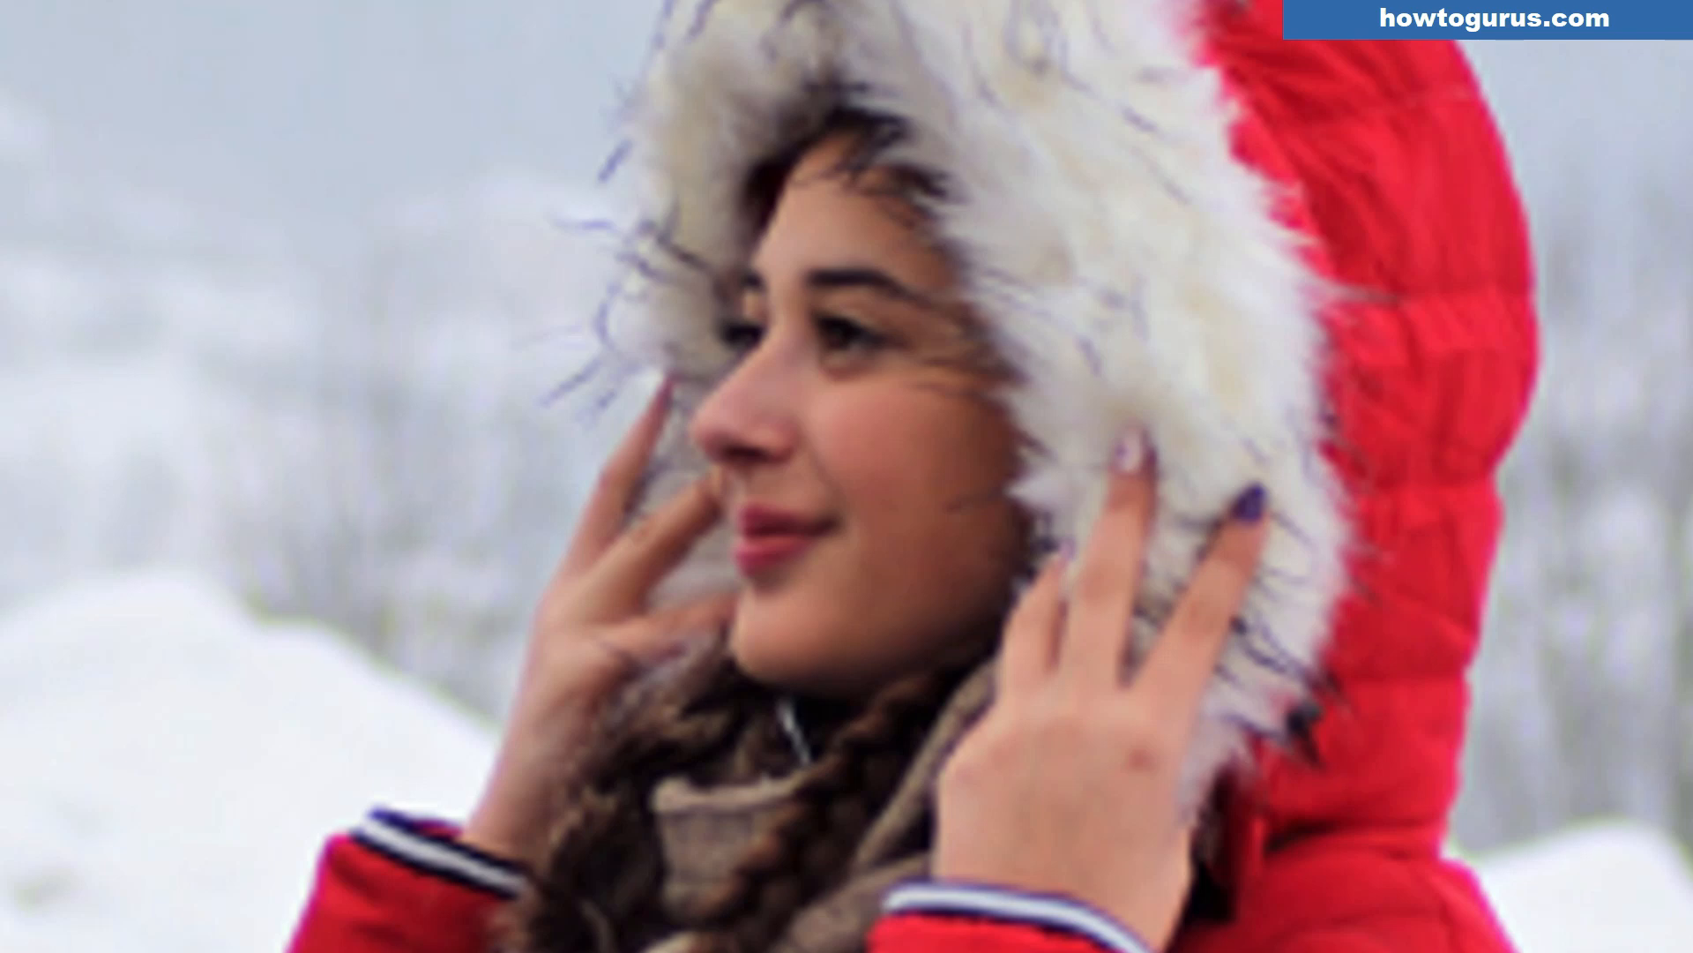
{"action": "left_click_drag", "start_coordinate": [1359, 485], "coordinate": [1400, 483]}
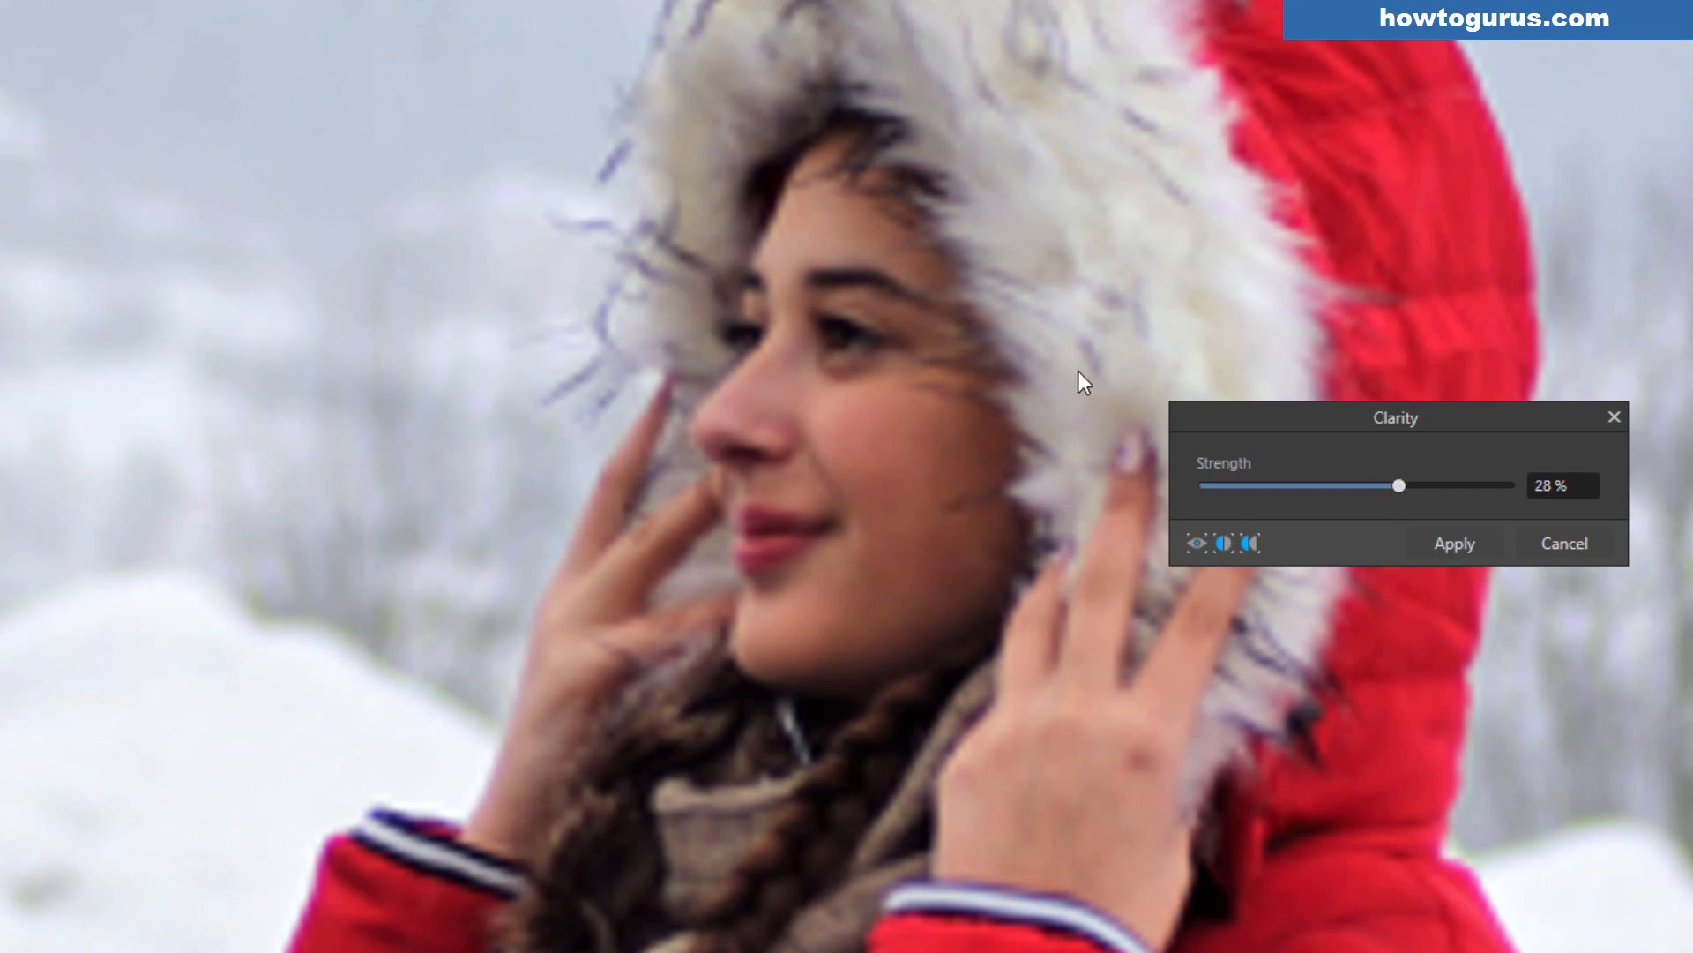
{"action": "left_click", "coordinate": [1458, 546]}
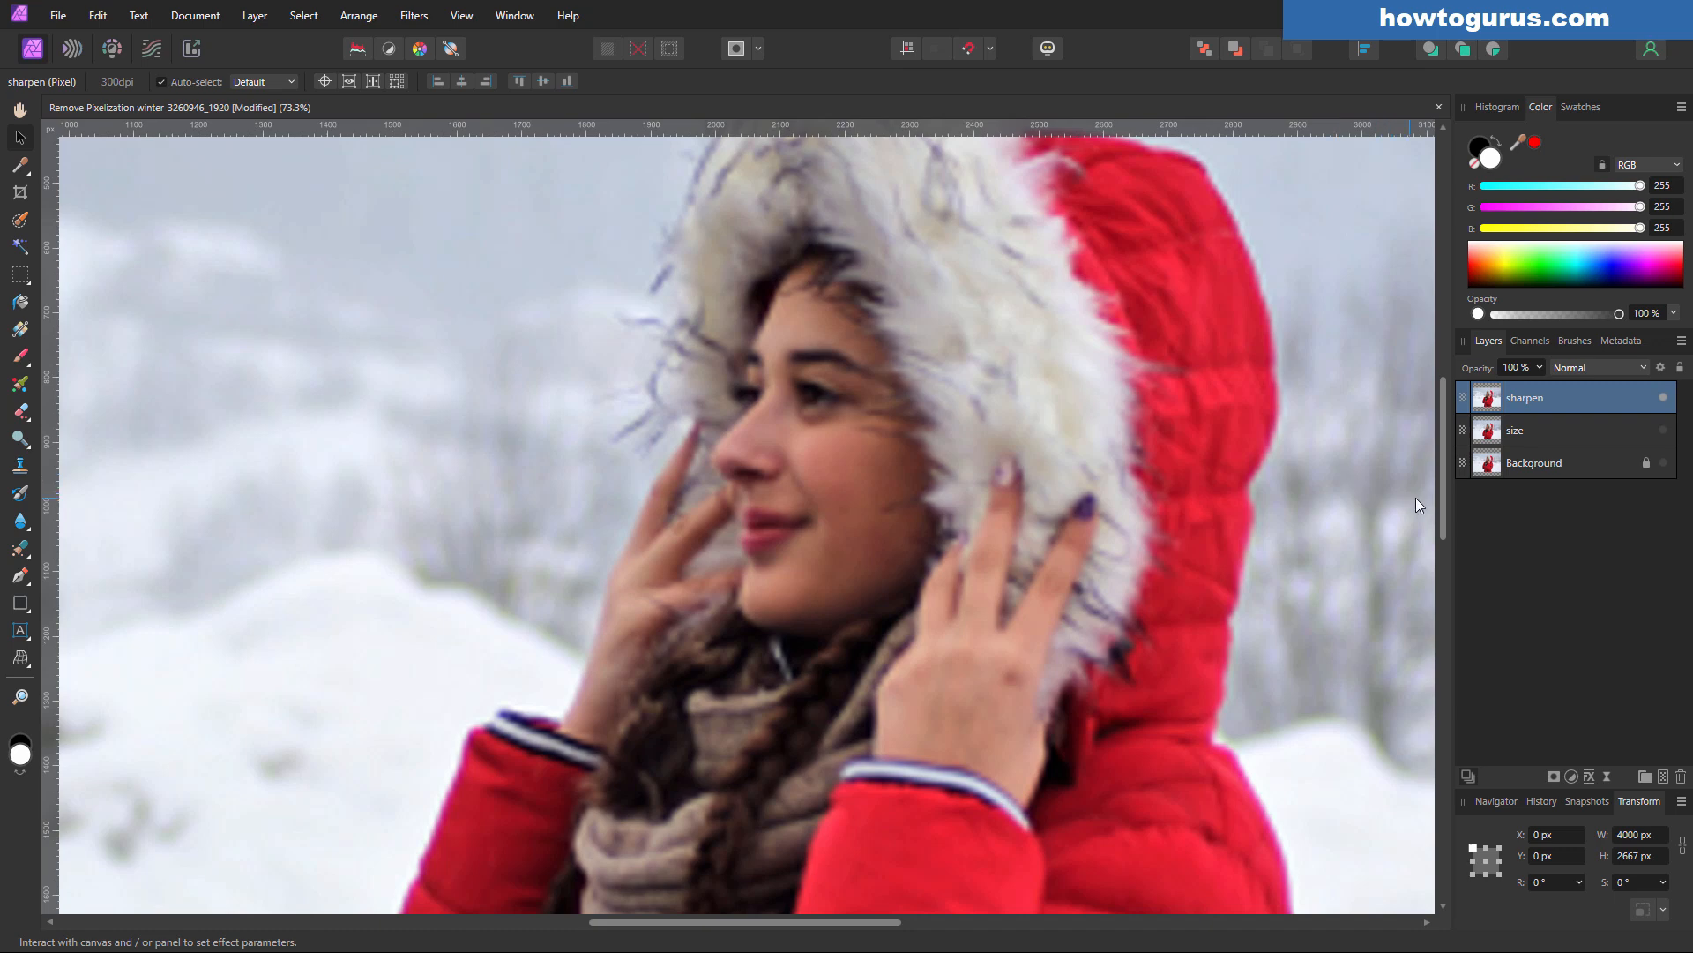
{"action": "left_click_drag", "start_coordinate": [1442, 499], "coordinate": [1442, 479]}
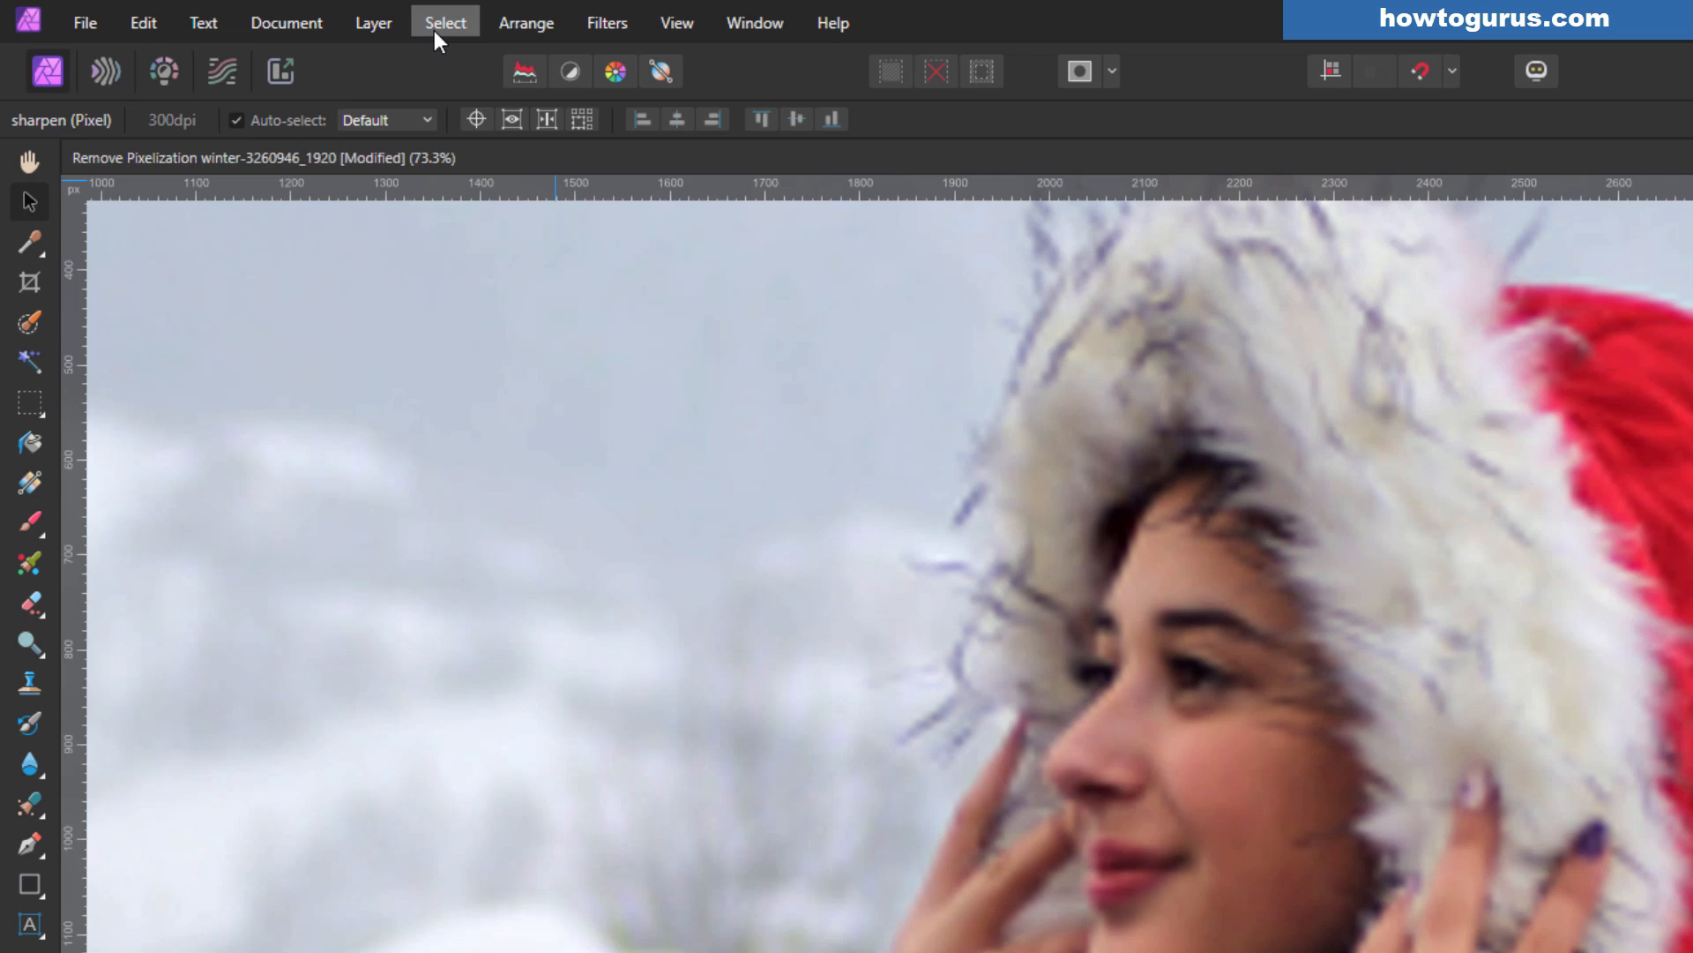
Step: Start an Unsharp Mask on the sharpen layer with a factor of 2.191, a threshold of 15% and a radius of 8.4 px
{"action": "left_click", "coordinate": [414, 15]}
{"action": "mouse_move", "coordinate": [663, 106]}
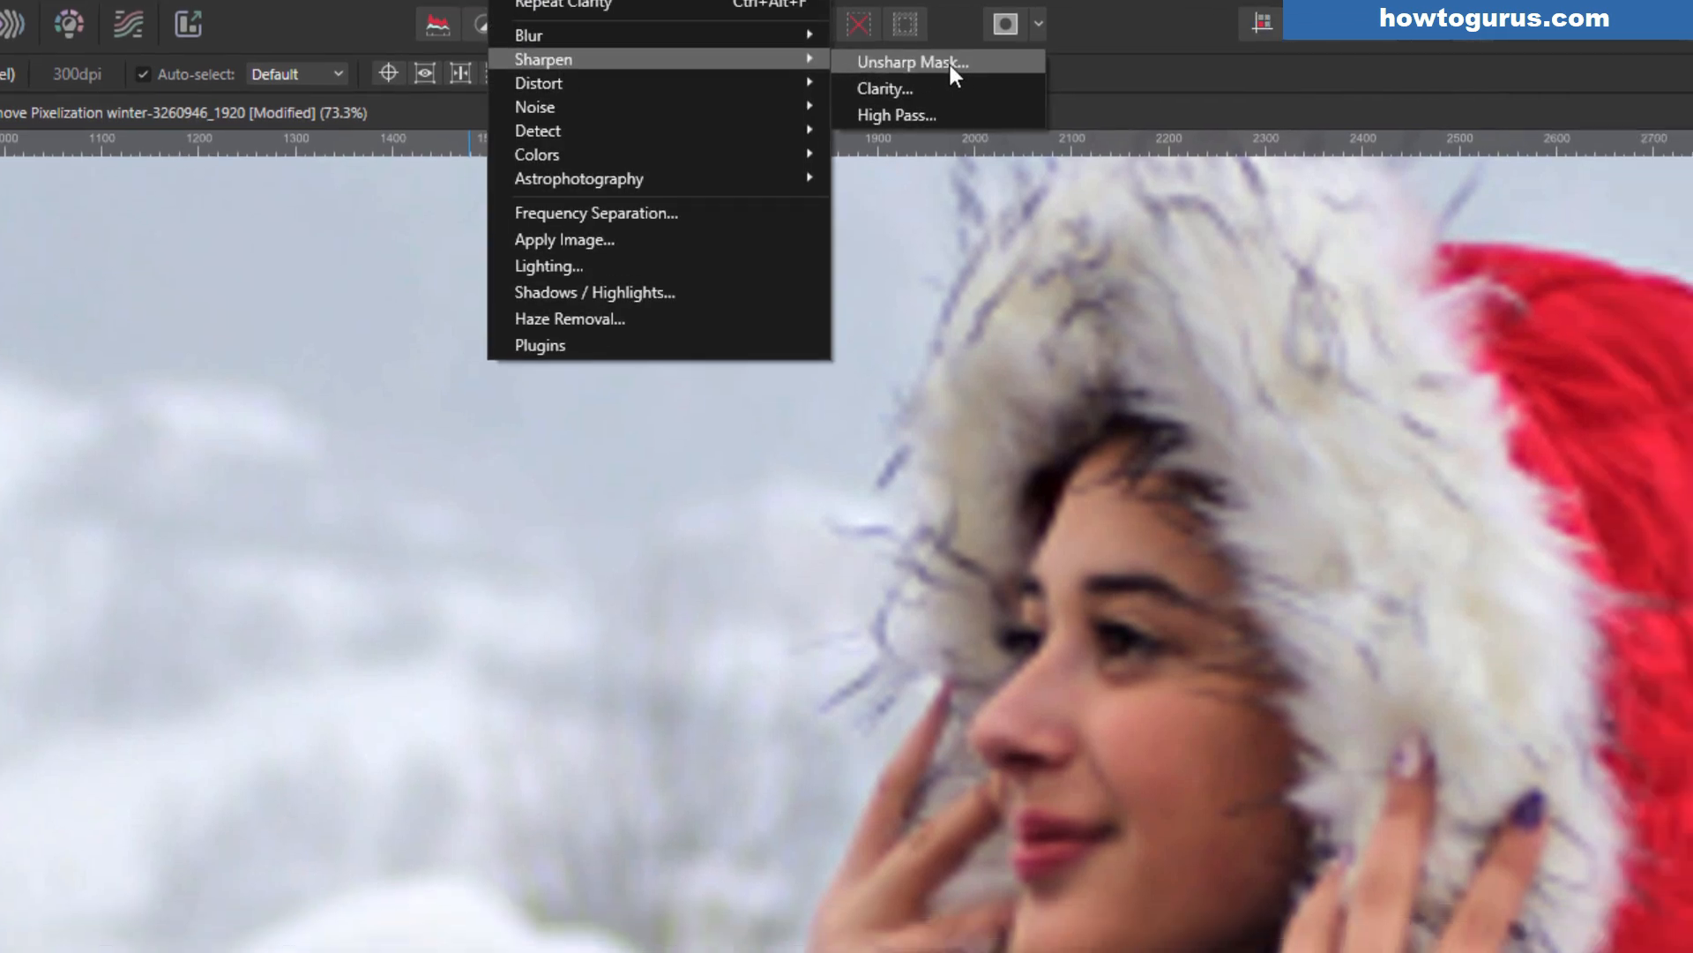
{"action": "left_click", "coordinate": [1048, 112]}
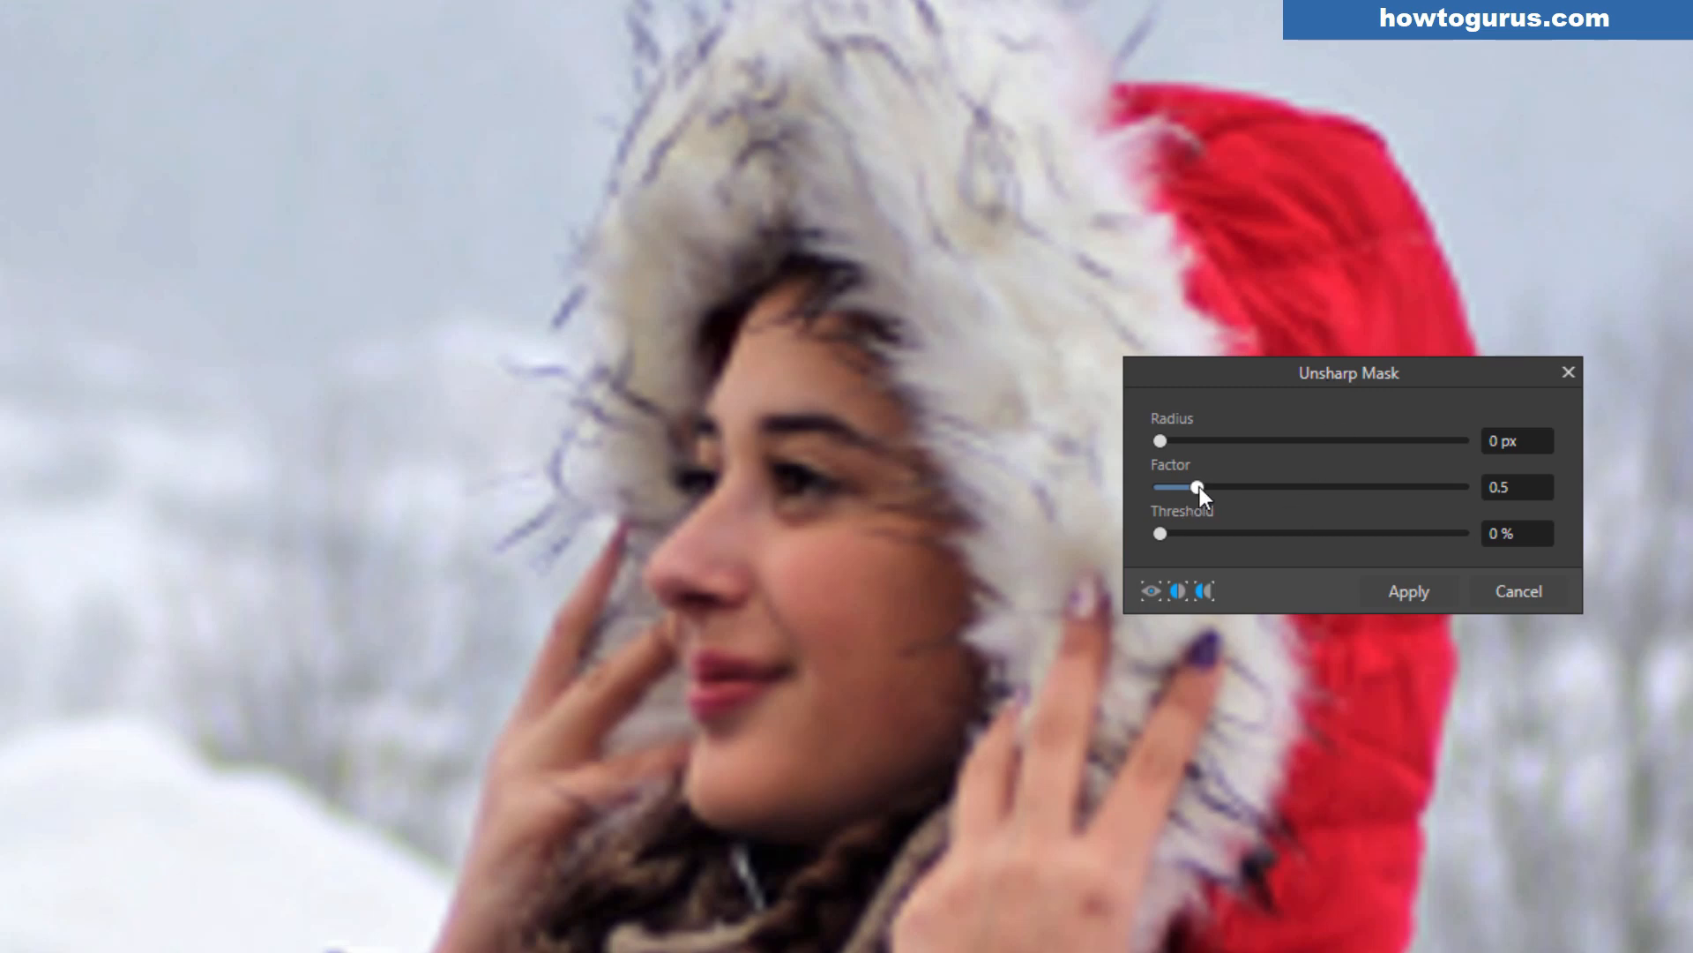
{"action": "left_click_drag", "start_coordinate": [1200, 486], "coordinate": [1323, 492]}
{"action": "left_click_drag", "start_coordinate": [1161, 533], "coordinate": [1205, 533]}
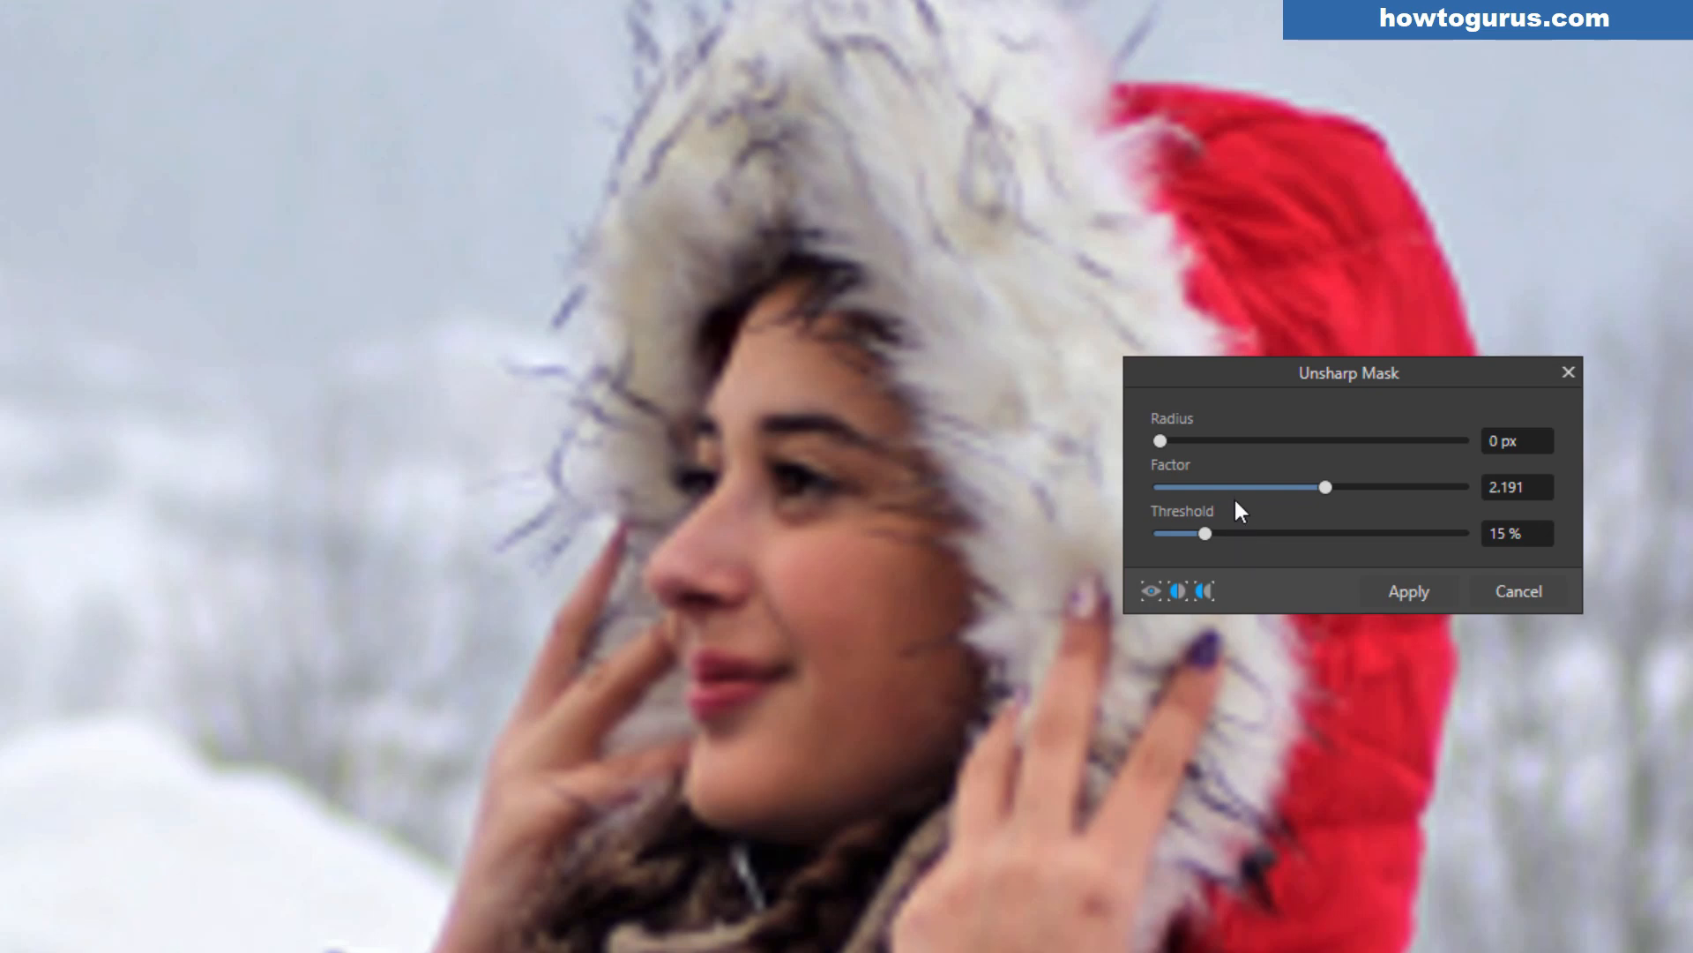
{"action": "left_click_drag", "start_coordinate": [1161, 441], "coordinate": [1466, 439]}
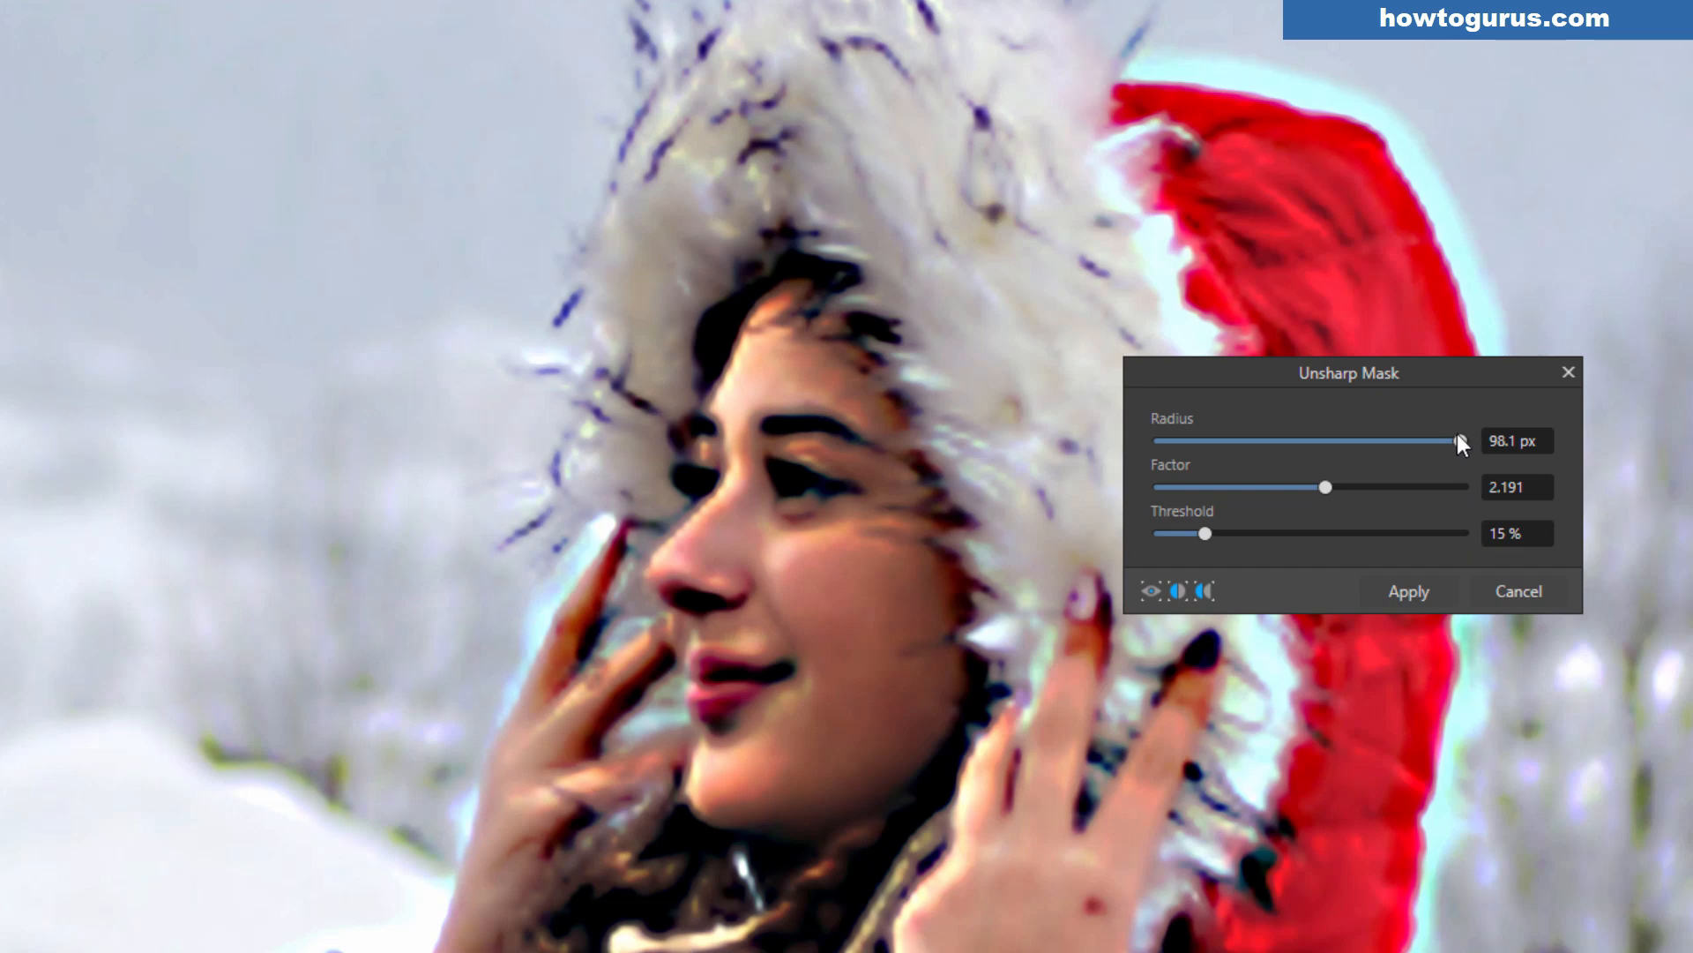
{"action": "left_click_drag", "start_coordinate": [1459, 441], "coordinate": [1281, 447]}
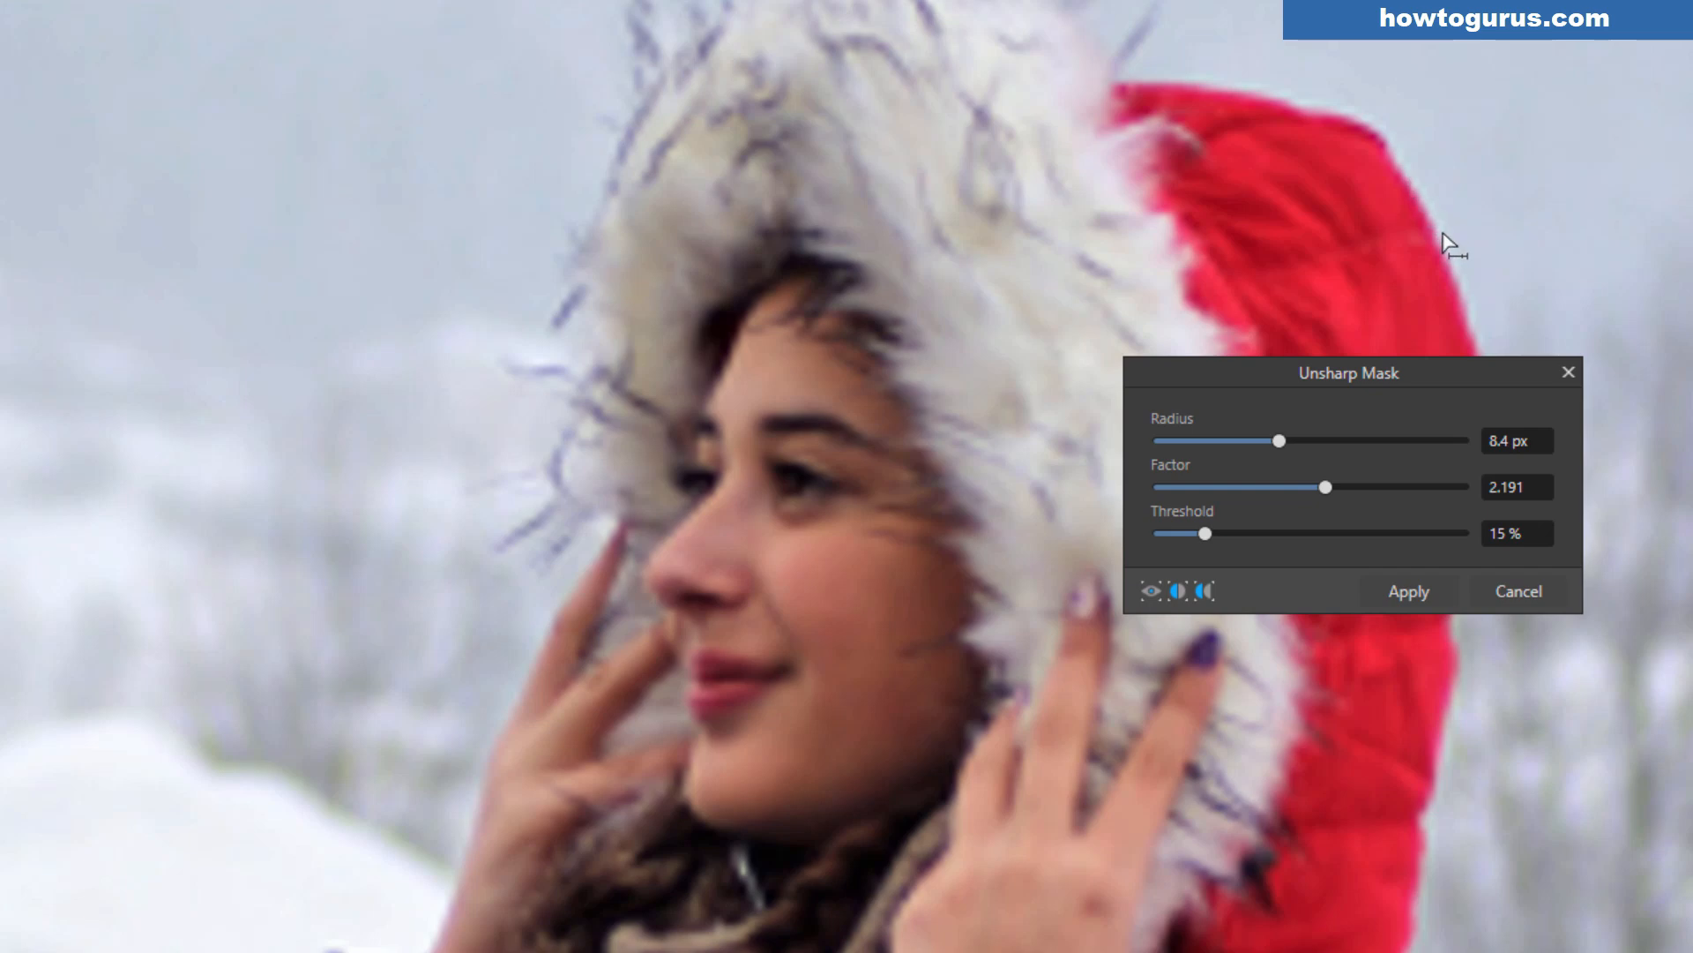
Step: Adjust the Unsharp Mask to a radius of 11.8 px and a factor of 1.026, fine-tune its threshold, and apply the filter
{"action": "mouse_move", "coordinate": [1277, 444]}
{"action": "left_mouse_down"}
{"action": "mouse_move", "coordinate": [1244, 449]}
{"action": "mouse_move", "coordinate": [1276, 449]}
{"action": "left_mouse_up"}
{"action": "mouse_move", "coordinate": [1205, 530]}
{"action": "left_mouse_down"}
{"action": "mouse_move", "coordinate": [1401, 533]}
{"action": "mouse_move", "coordinate": [1166, 534]}
{"action": "mouse_move", "coordinate": [1243, 533]}
{"action": "mouse_move", "coordinate": [1187, 533]}
{"action": "left_mouse_up"}
{"action": "mouse_move", "coordinate": [1273, 441]}
{"action": "left_mouse_down"}
{"action": "mouse_move", "coordinate": [1296, 443]}
{"action": "mouse_move", "coordinate": [1277, 489]}
{"action": "mouse_move", "coordinate": [1224, 485]}
{"action": "mouse_move", "coordinate": [1395, 489]}
{"action": "mouse_move", "coordinate": [1231, 492]}
{"action": "mouse_move", "coordinate": [1272, 494]}
{"action": "mouse_move", "coordinate": [1236, 488]}
{"action": "mouse_move", "coordinate": [1335, 441]}
{"action": "mouse_move", "coordinate": [1263, 441]}
{"action": "mouse_move", "coordinate": [1385, 441]}
{"action": "mouse_move", "coordinate": [1298, 438]}
{"action": "left_mouse_up"}
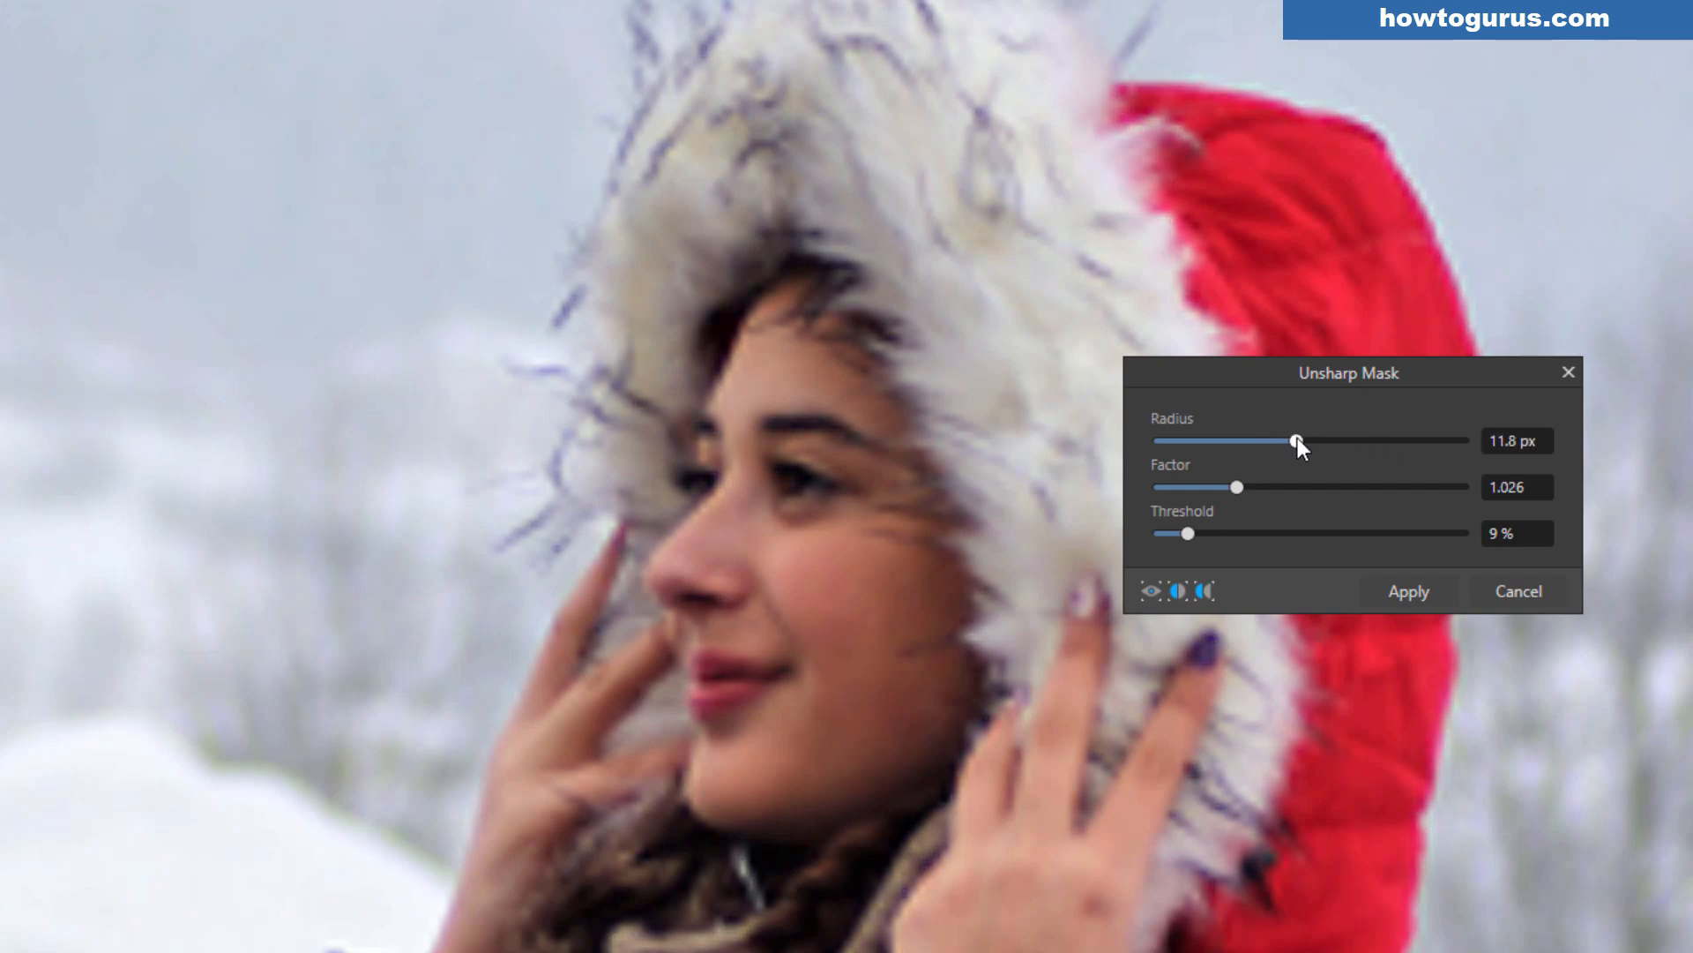
{"action": "mouse_move", "coordinate": [1189, 535]}
{"action": "left_mouse_down"}
{"action": "mouse_move", "coordinate": [1323, 537]}
{"action": "mouse_move", "coordinate": [1205, 533]}
{"action": "left_mouse_up"}
{"action": "left_click", "coordinate": [1424, 593]}
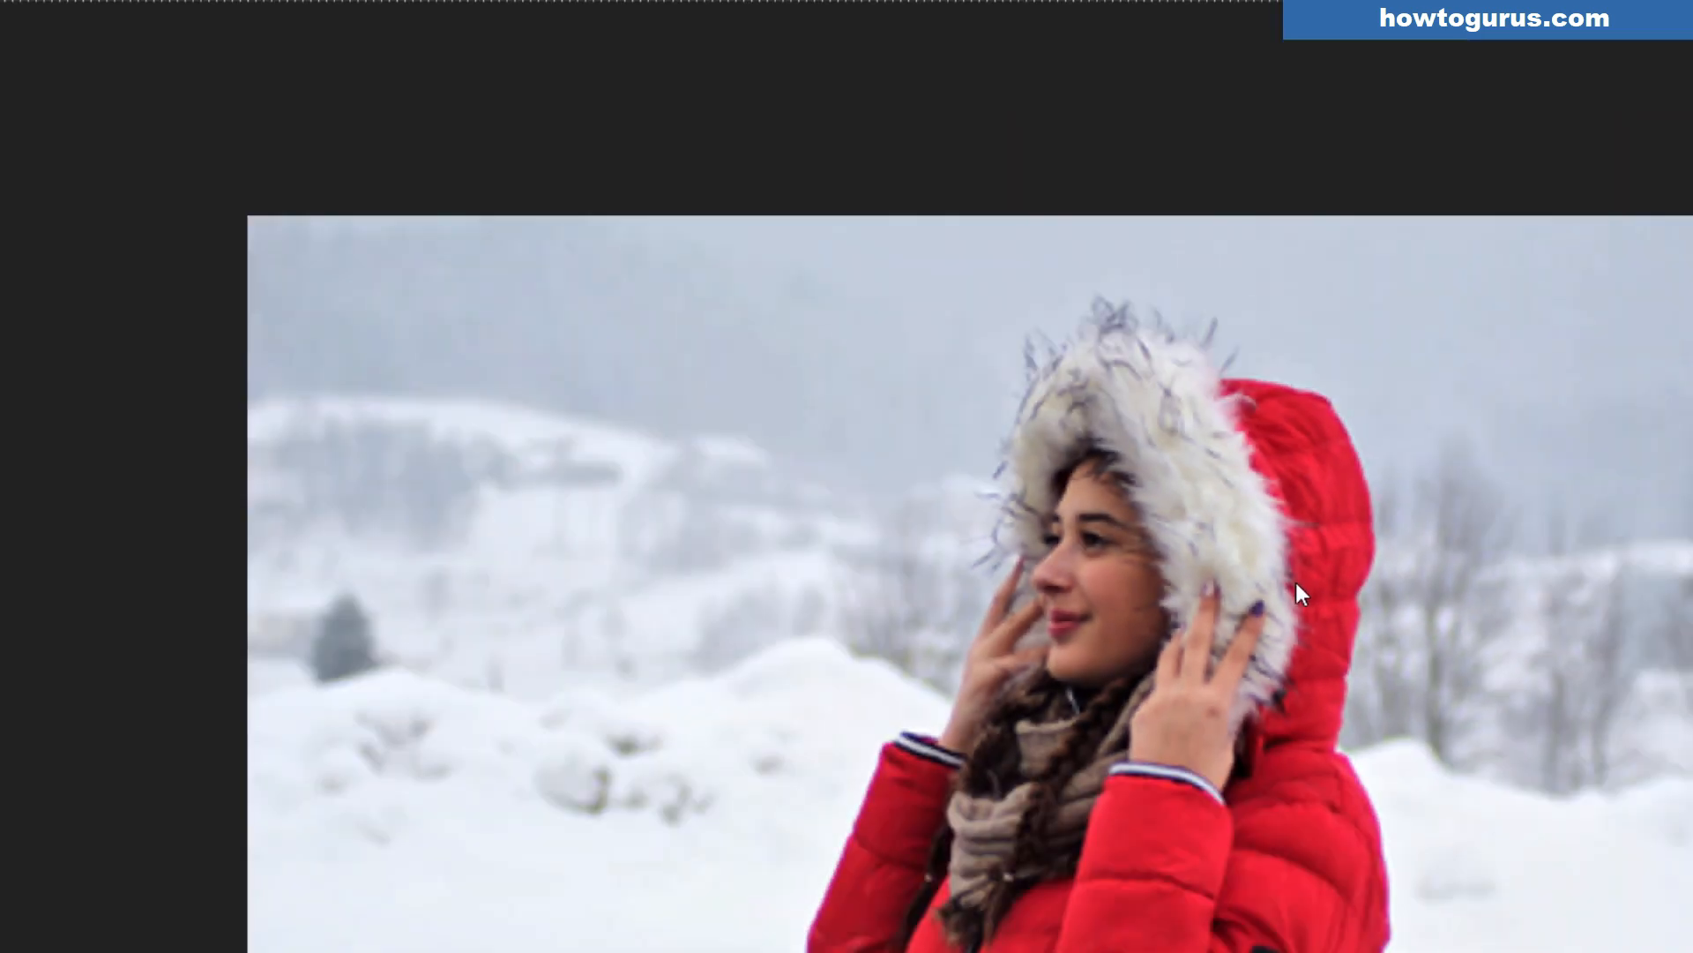
Step: Examine the sharpened portrait as a whole image and up close around the face, fur hood and hands
{"action": "scroll", "coordinate": [1295, 582], "scroll_direction": "down", "scroll_amount": 2}
{"action": "scroll", "coordinate": [1294, 582], "scroll_direction": "up", "scroll_amount": 3}
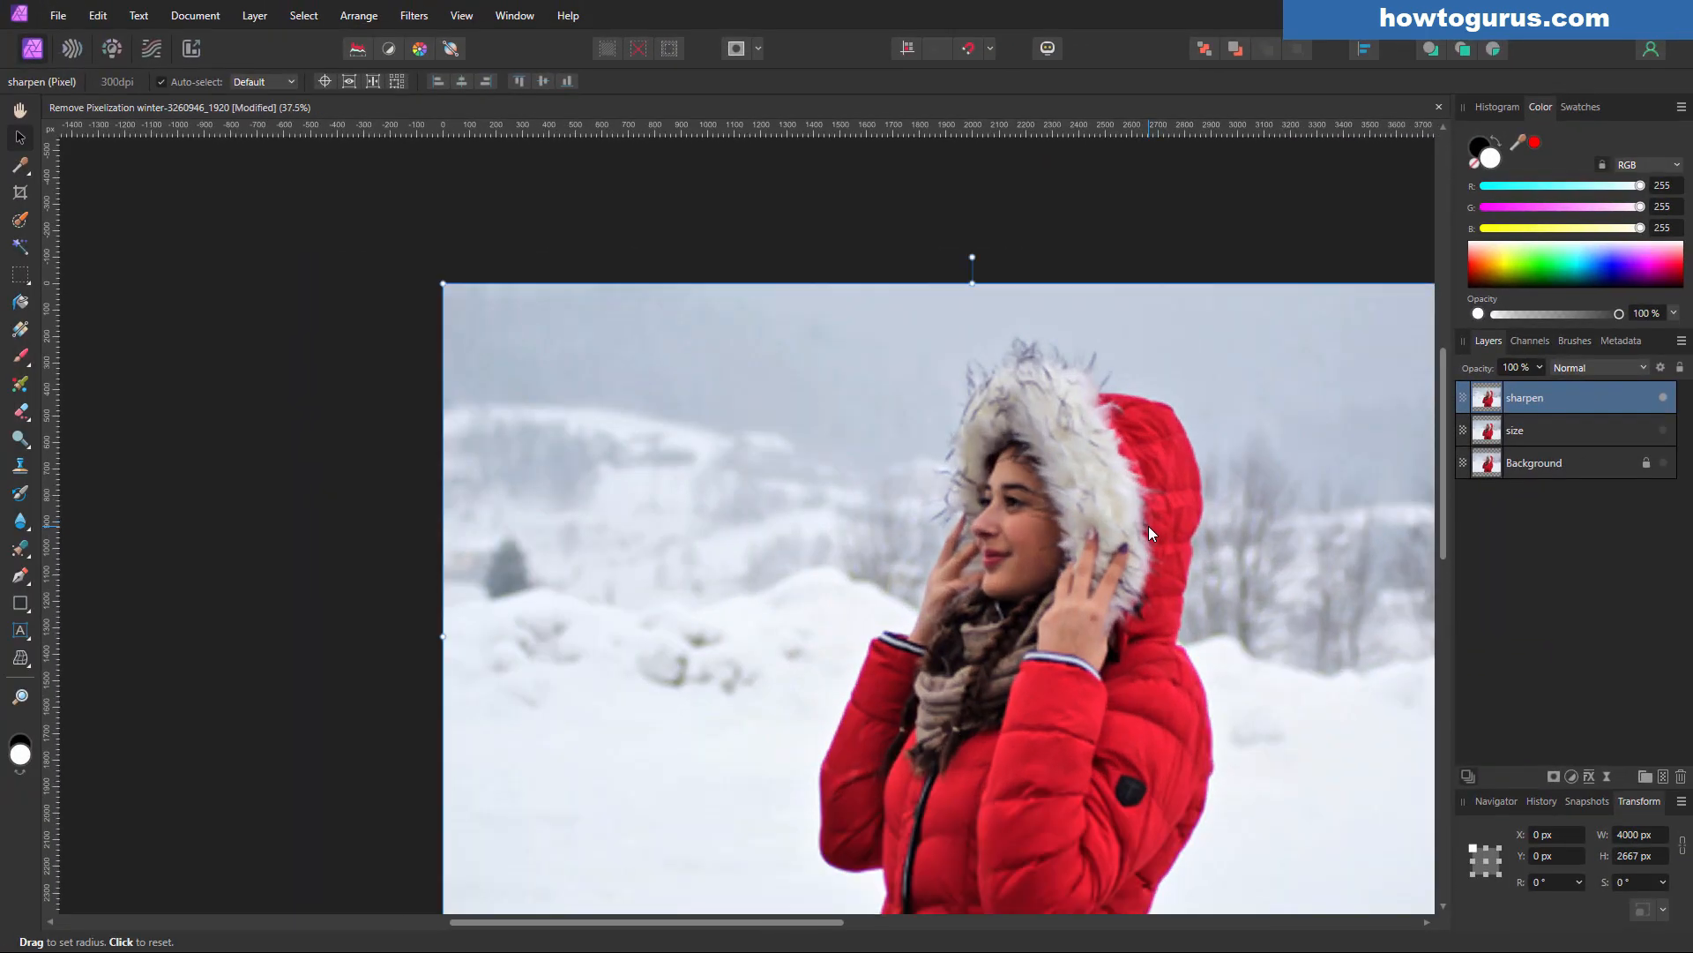
{"action": "scroll", "coordinate": [1148, 526], "scroll_direction": "down", "scroll_amount": 1}
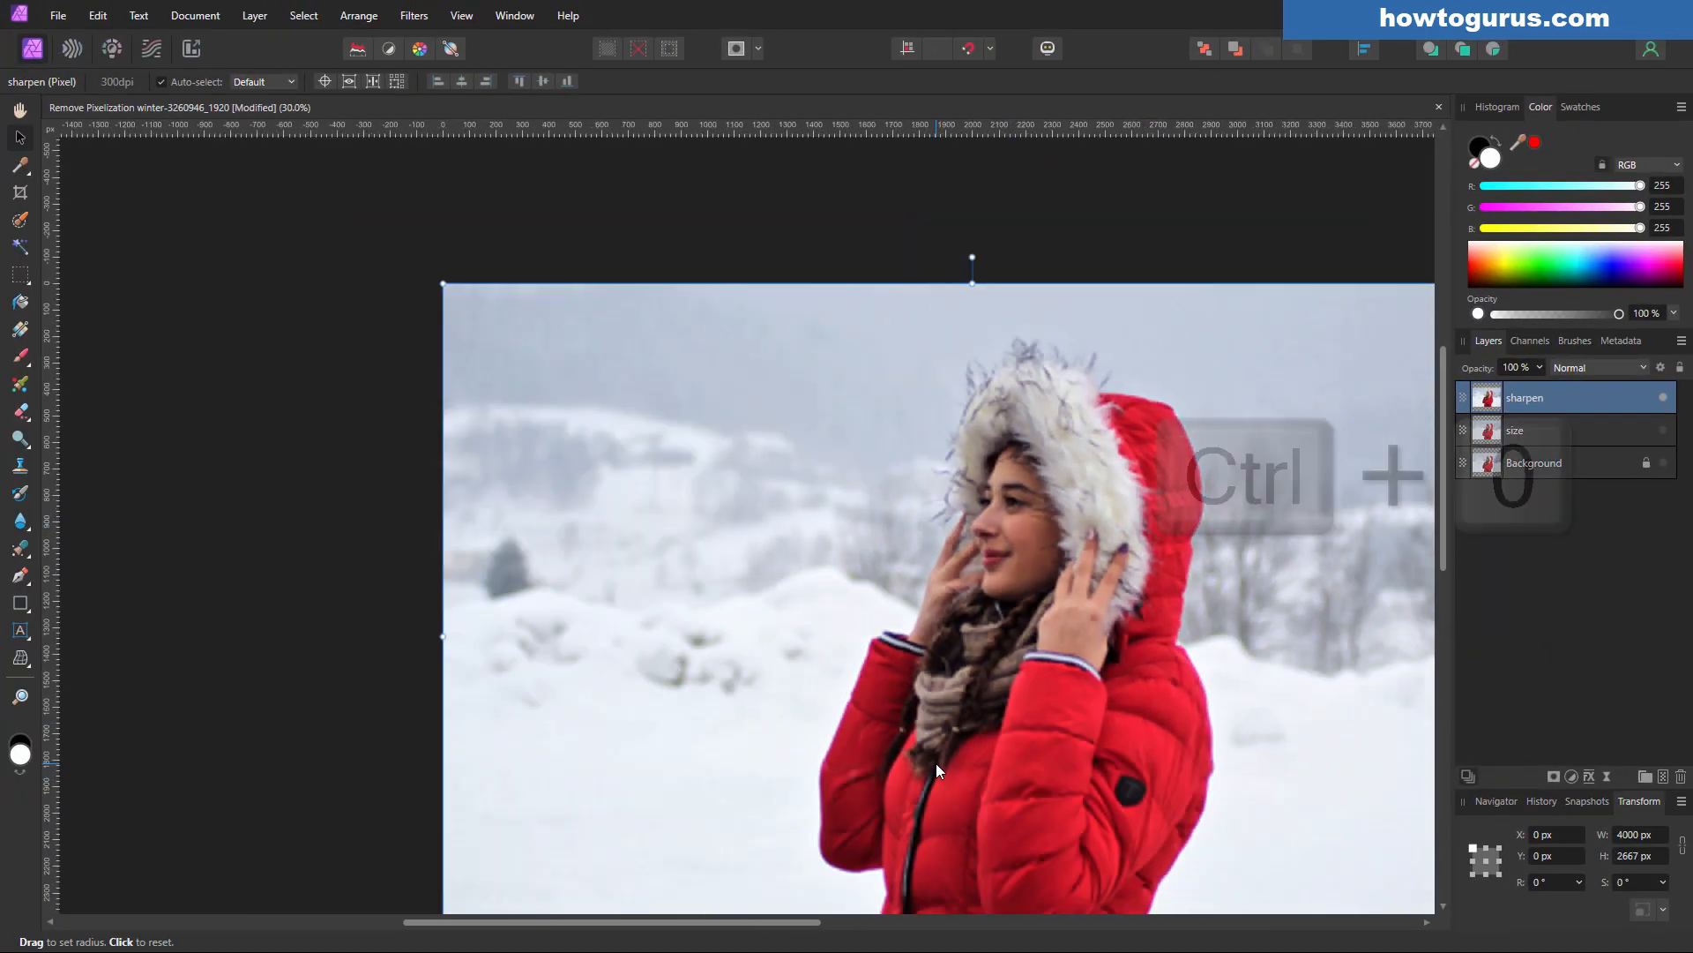
{"action": "key", "text": "ctrl+0"}
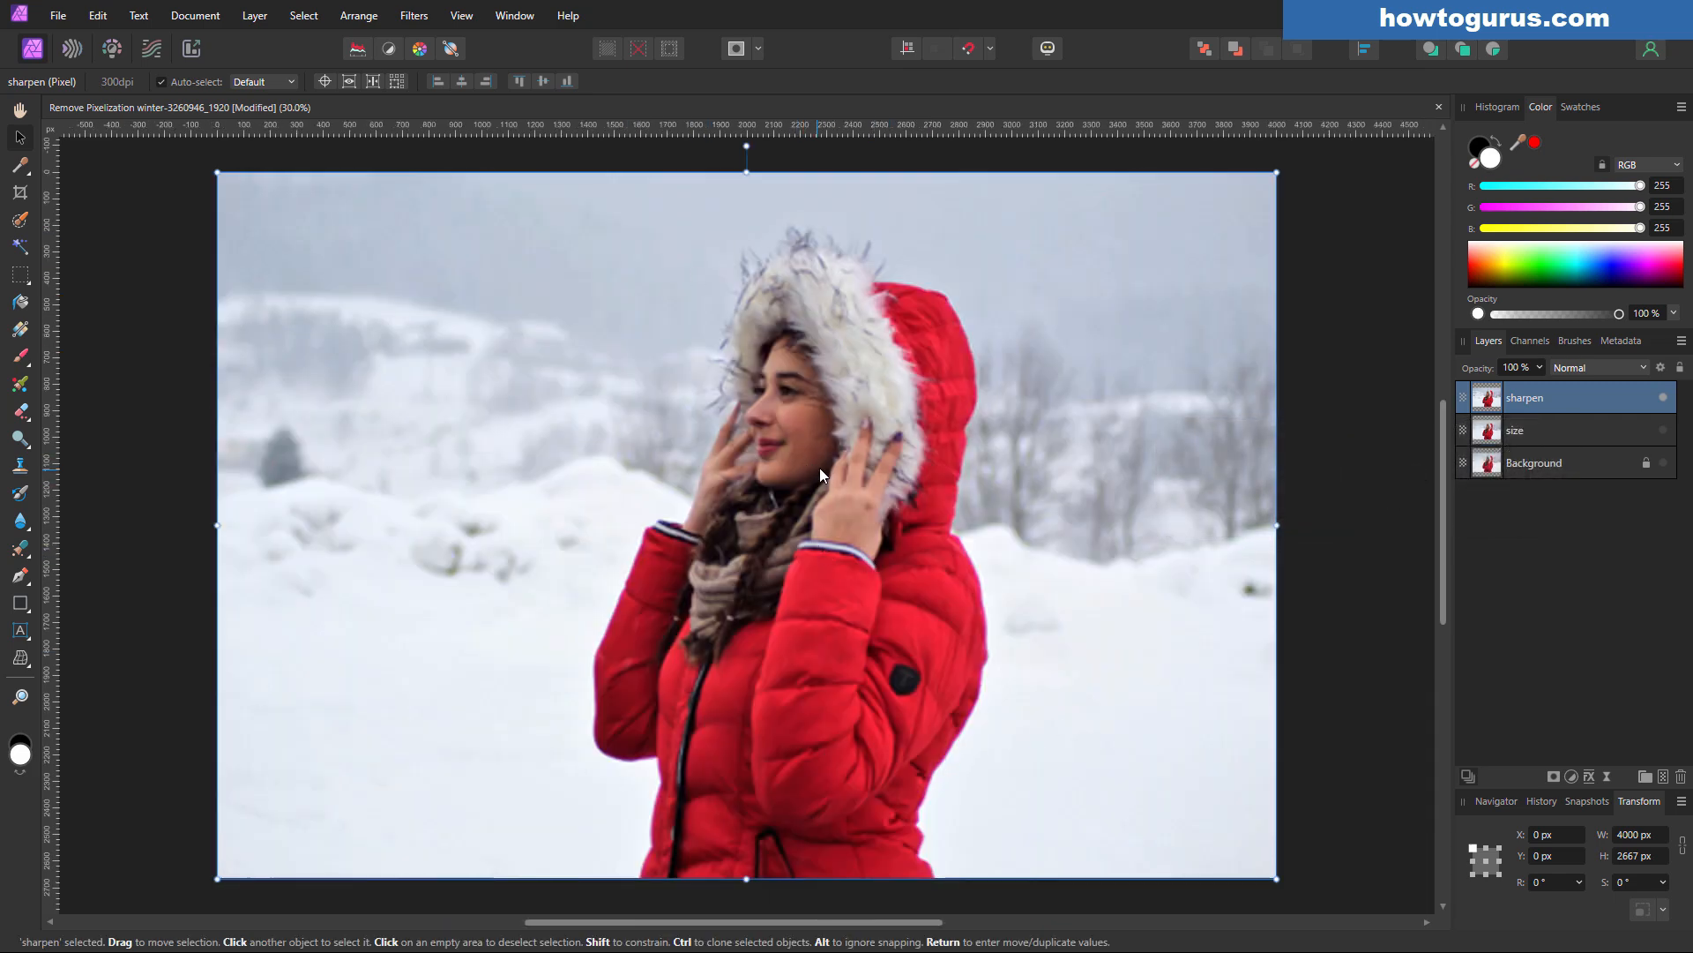
{"action": "scroll", "coordinate": [818, 463], "scroll_direction": "up", "scroll_amount": 5}
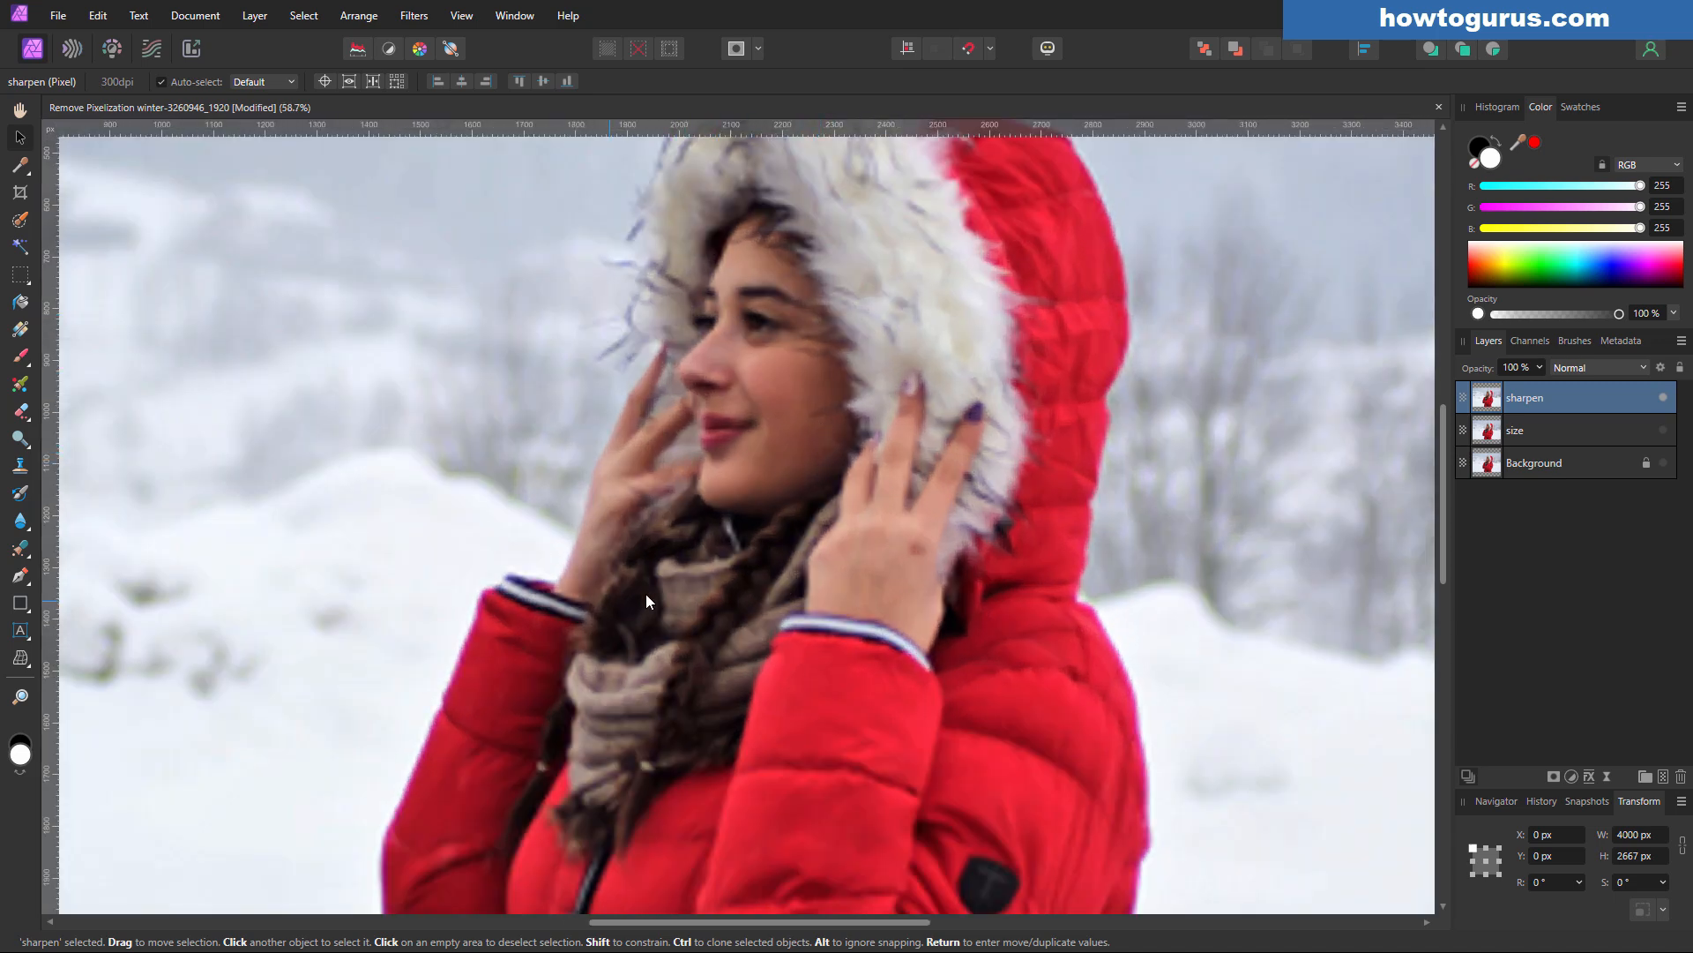
{"action": "scroll", "coordinate": [865, 524], "scroll_direction": "down", "scroll_amount": 5}
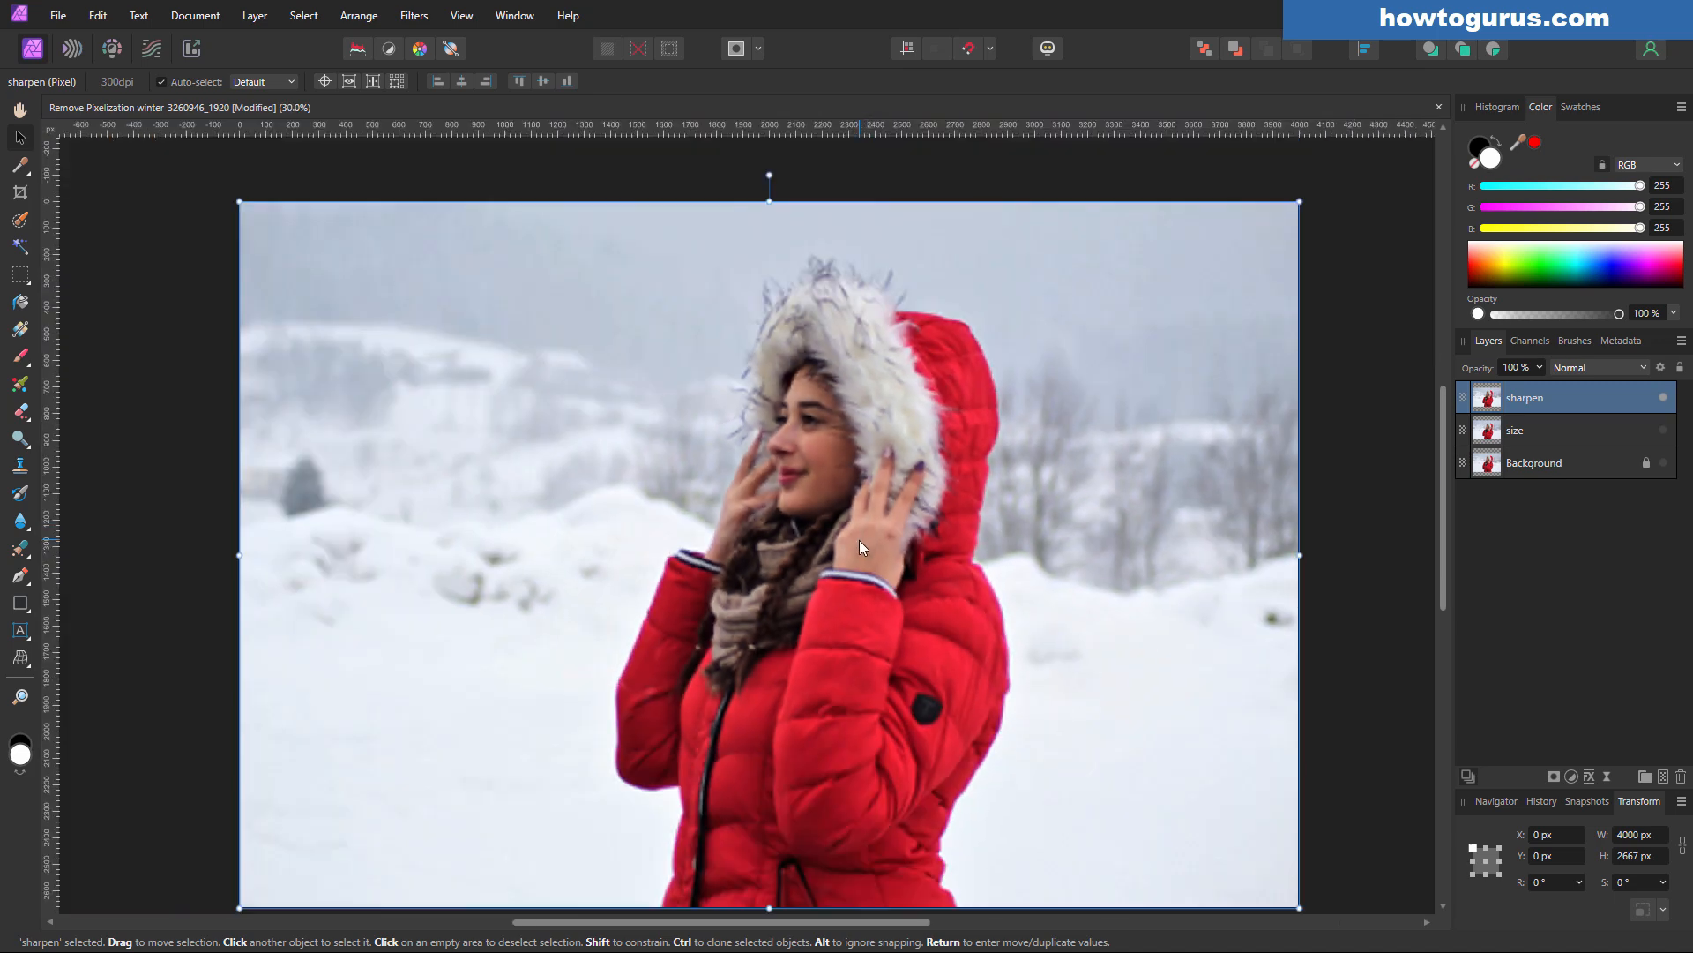
{"action": "left_click_drag", "start_coordinate": [1443, 486], "coordinate": [1444, 496]}
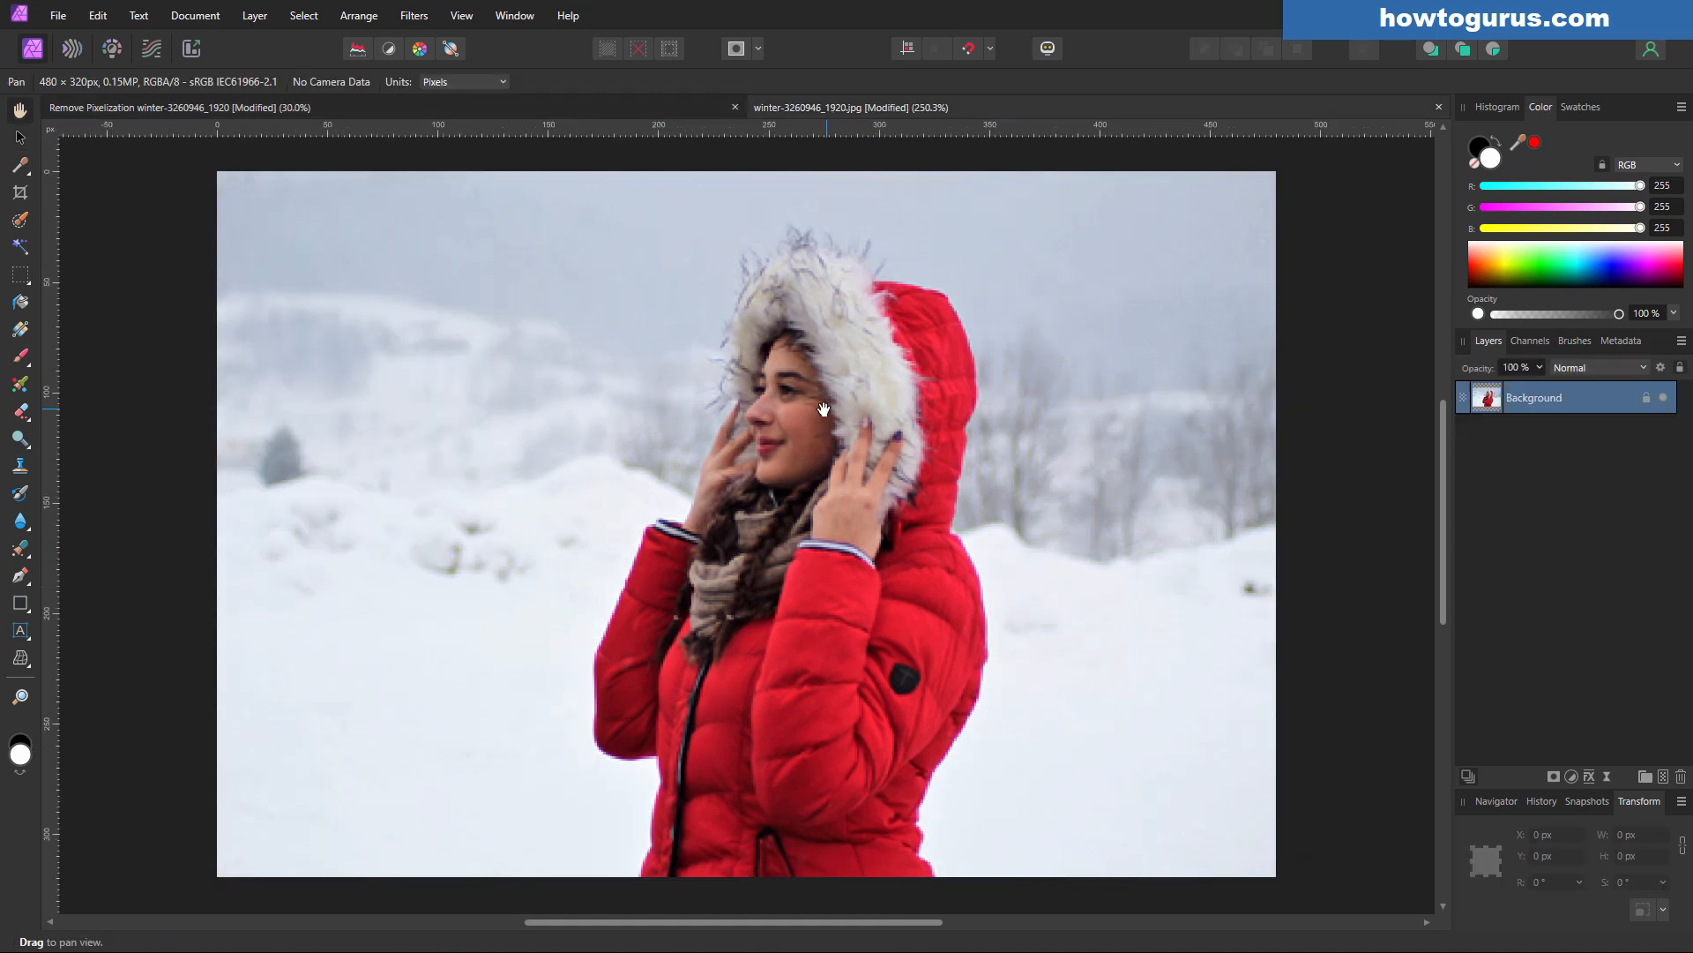
Step: Float the original winter-3260946_1920.jpg and the enlarged document in separate windows, narrowing the enlarged one so both sit side by side
{"action": "left_click_drag", "start_coordinate": [852, 110], "coordinate": [1469, 177]}
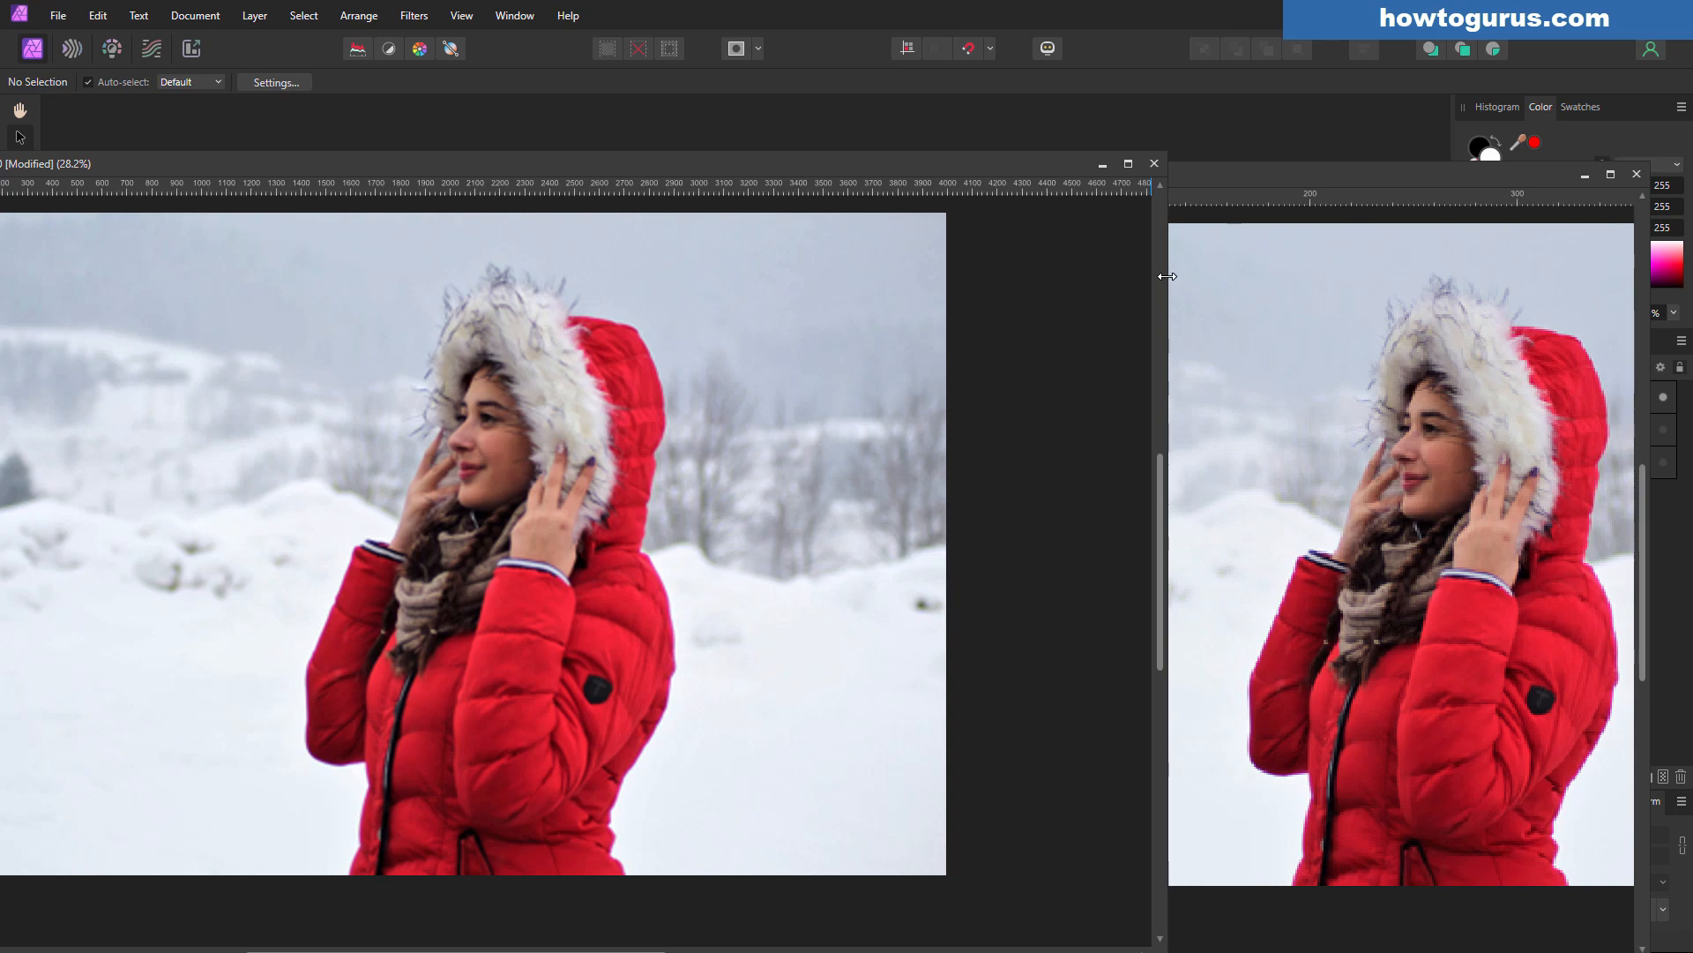
{"action": "left_click_drag", "start_coordinate": [1164, 277], "coordinate": [719, 282]}
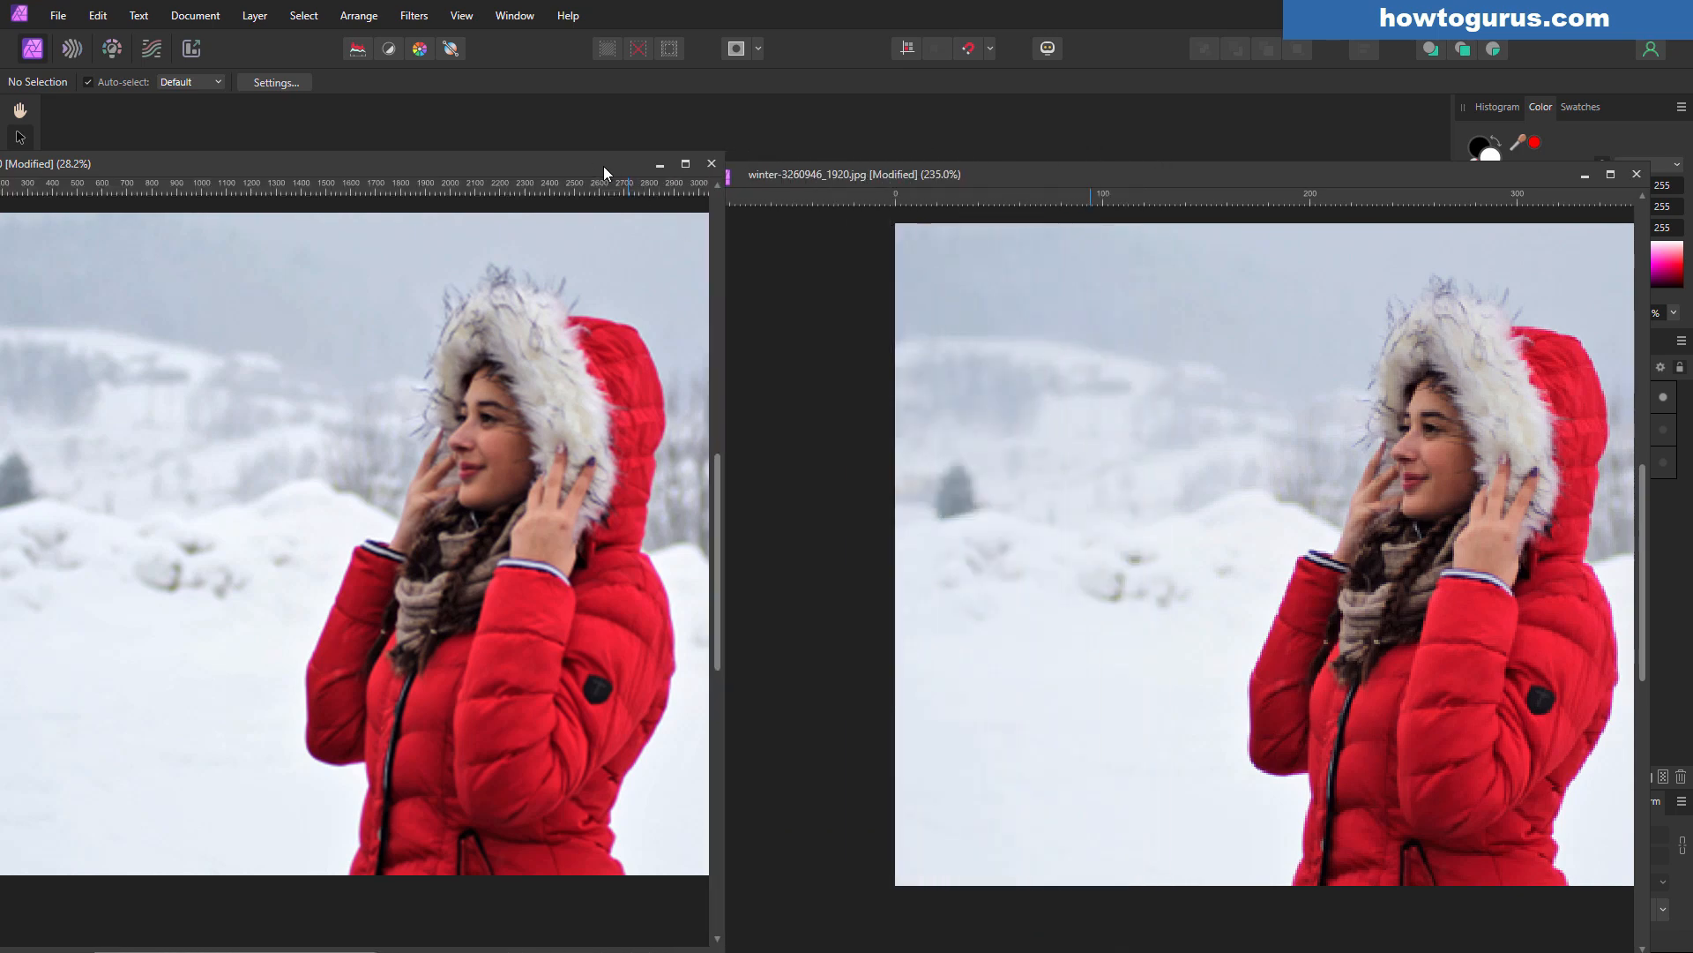